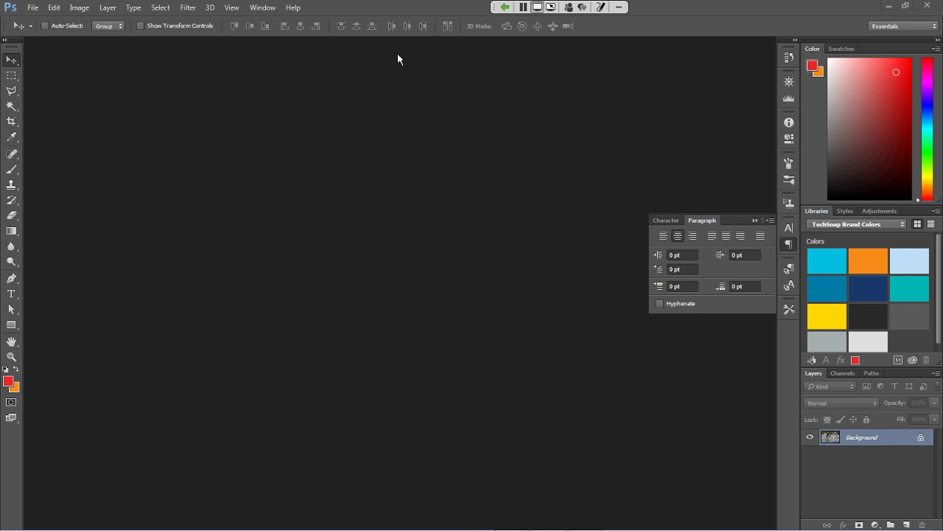
Step: Close and relaunch Photoshop, and dismiss its startup notice
key(alt+Tab)
drag(368, 147, 83, 205)
click(927, 9)
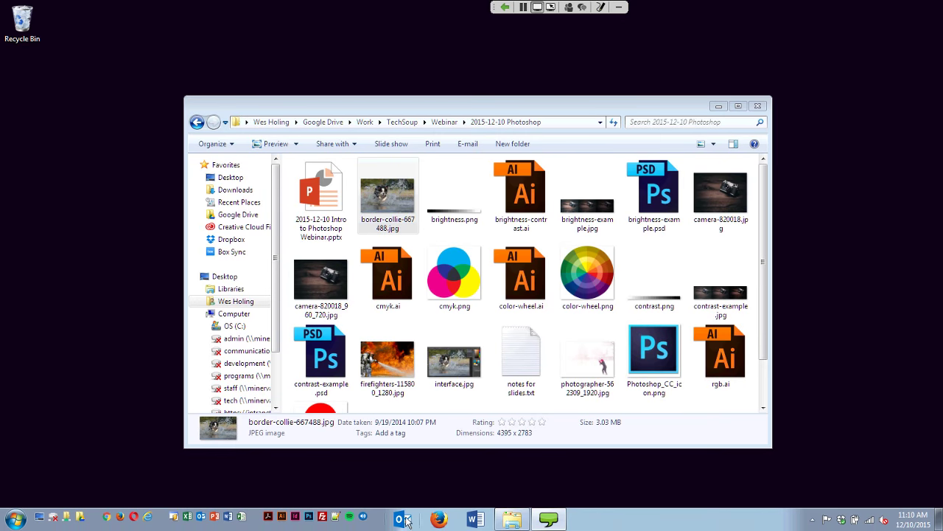
click(309, 516)
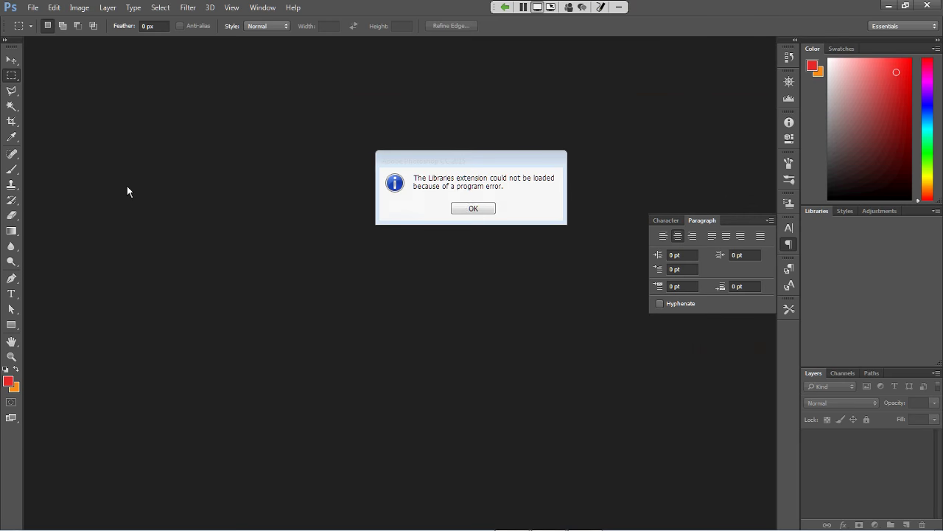
click(474, 208)
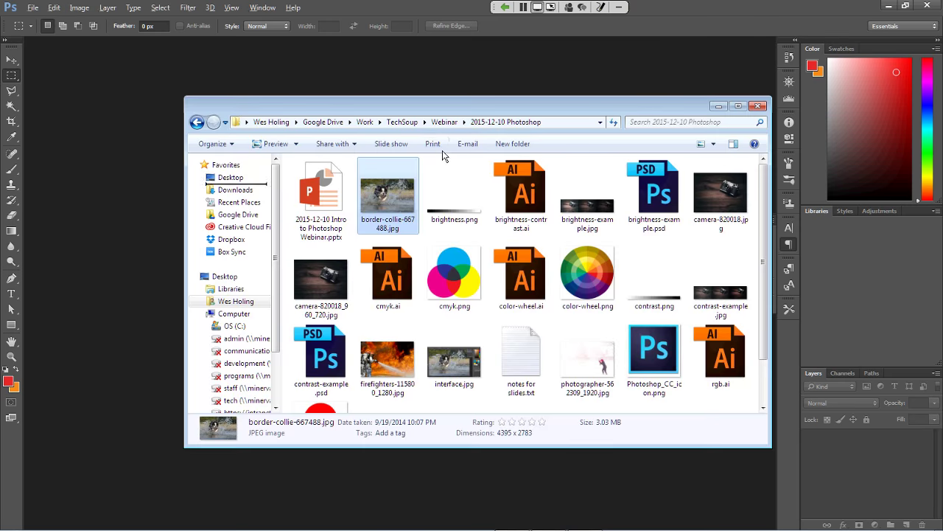
Step: Open border-collie-667488.jpg from the 2015-12-10 Photoshop folder under TechSoup > Webinar in Photoshop
drag(387, 195, 160, 208)
click(528, 15)
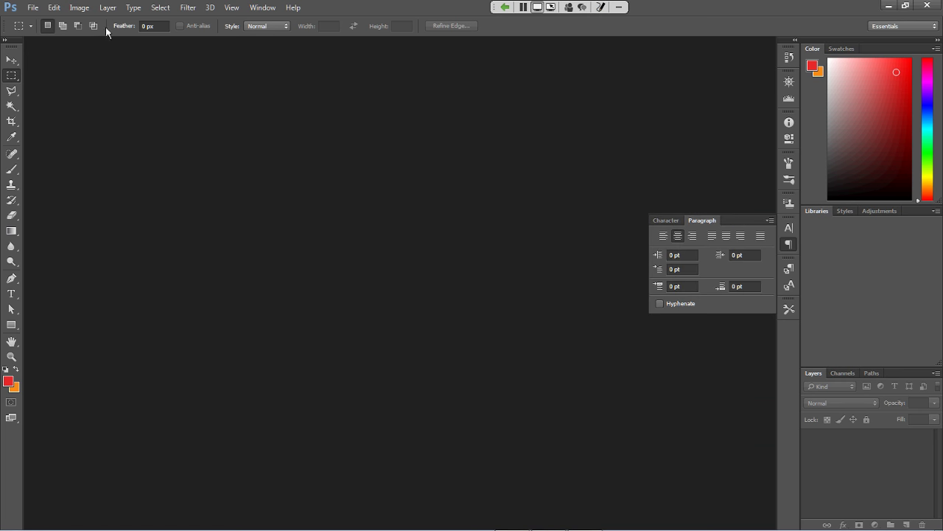
click(32, 8)
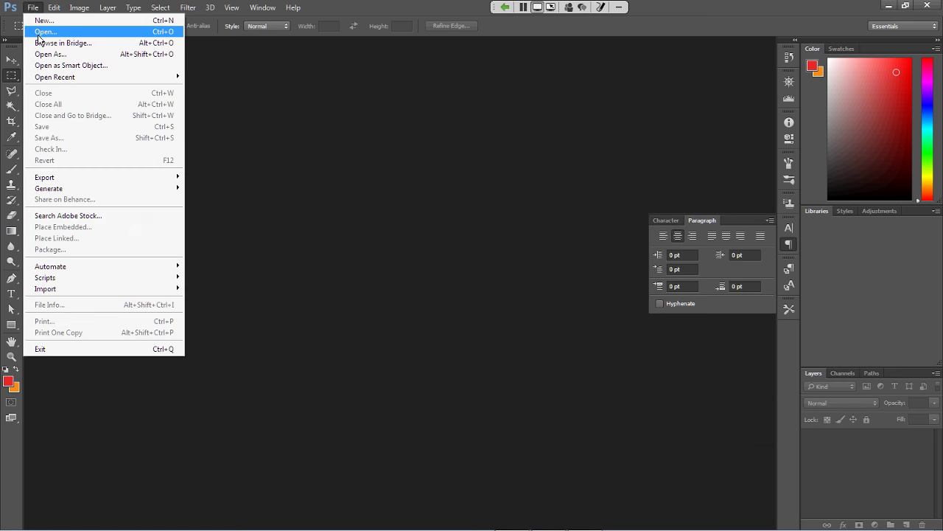
click(41, 31)
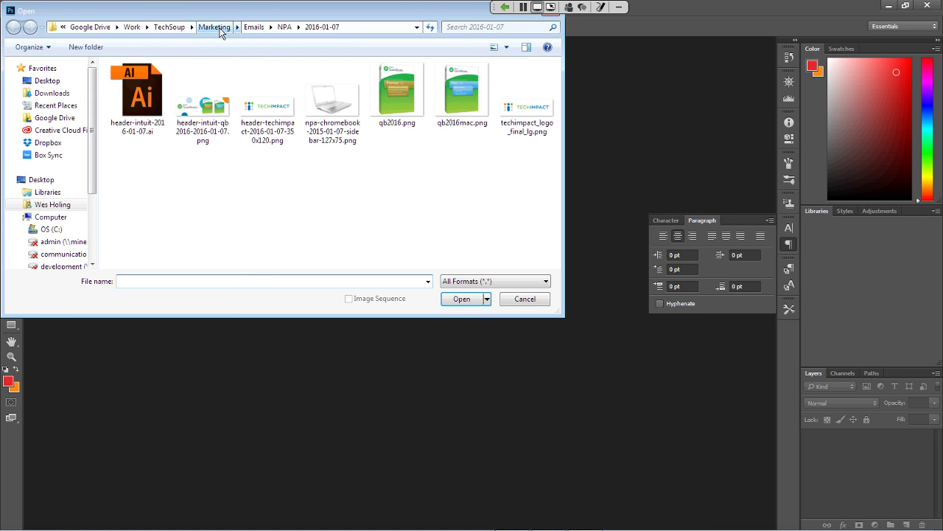
click(170, 28)
double_click(172, 182)
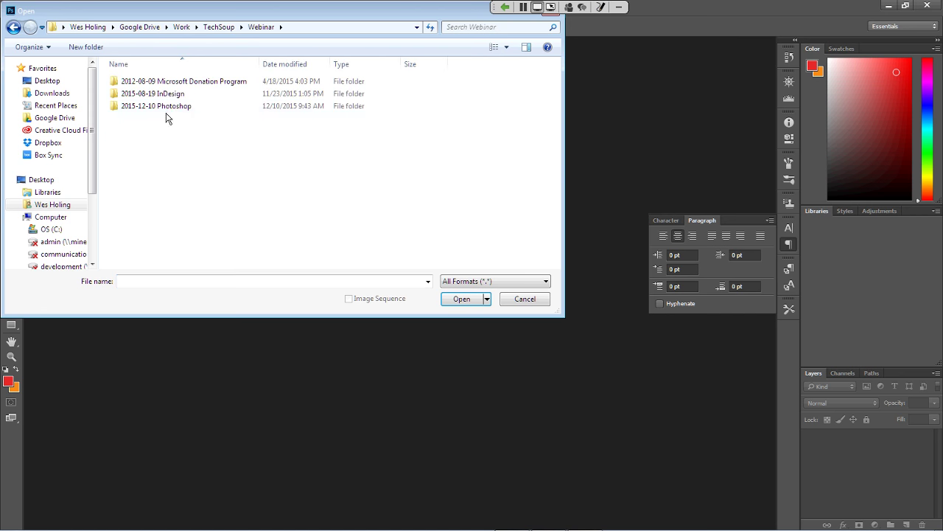
double_click(168, 107)
click(203, 103)
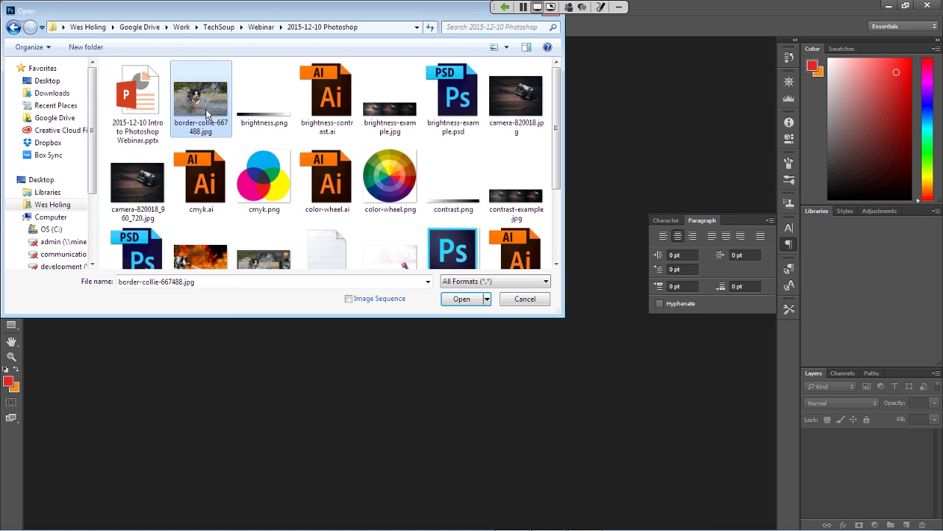
click(461, 298)
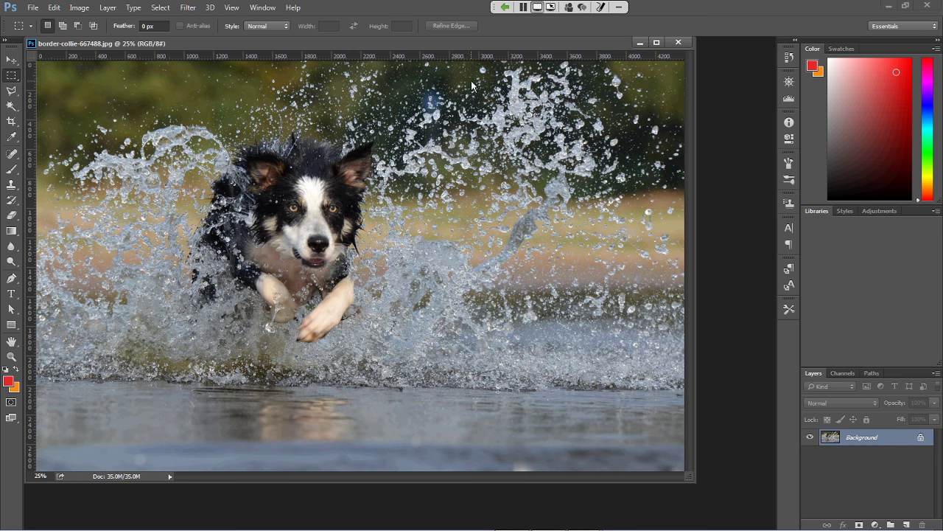
Step: Bring up the Image Size settings, zoom the preview out to show the dog, and reposition the dialog
click(79, 9)
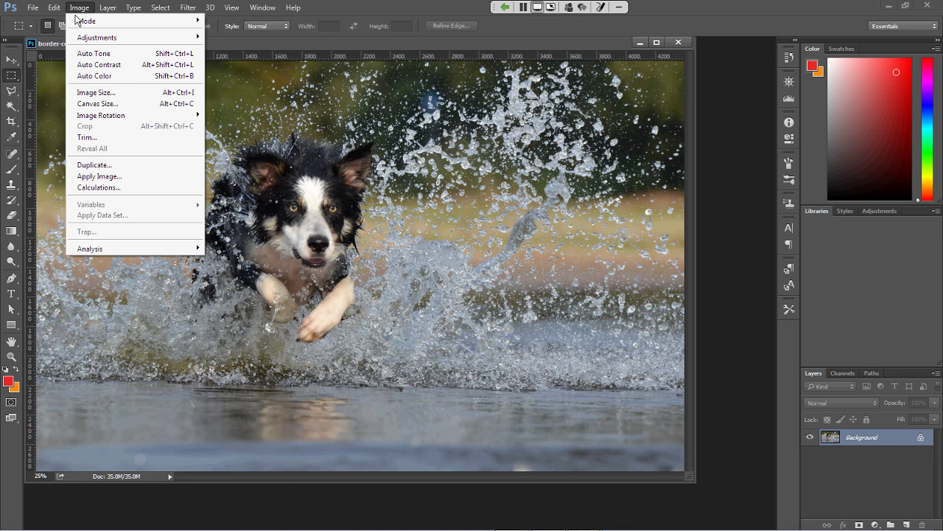
click(126, 92)
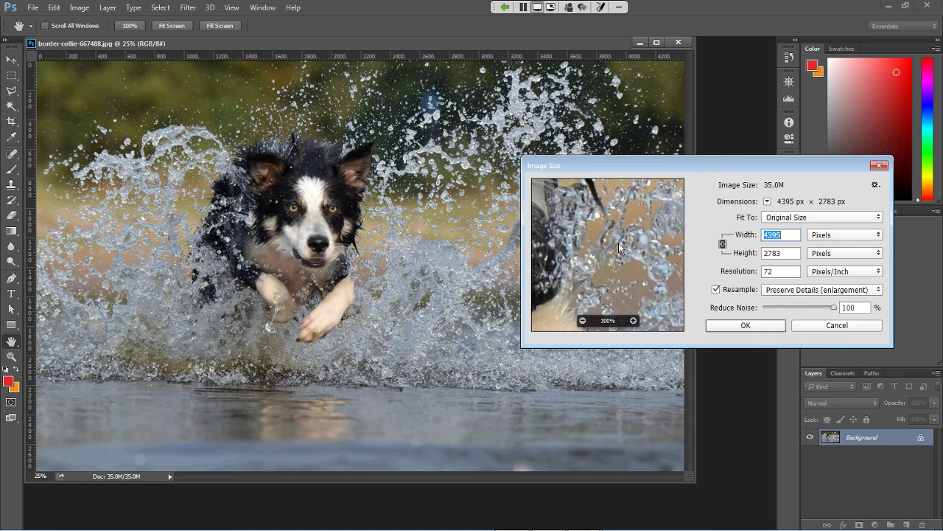
click(583, 321)
click(583, 320)
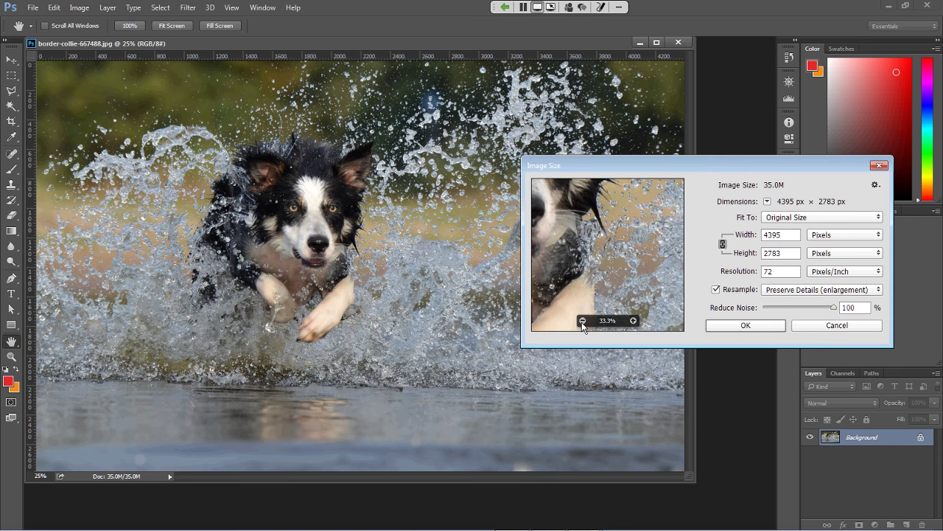
click(583, 321)
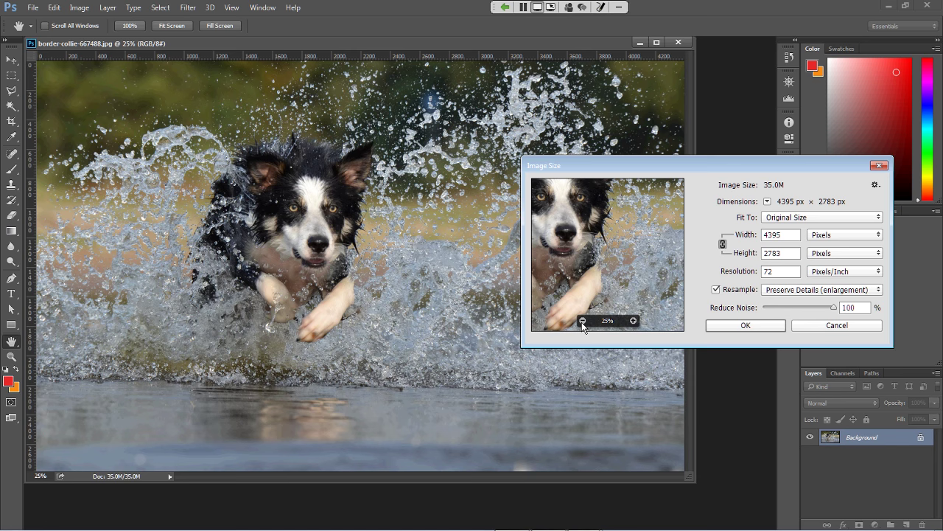
click(583, 321)
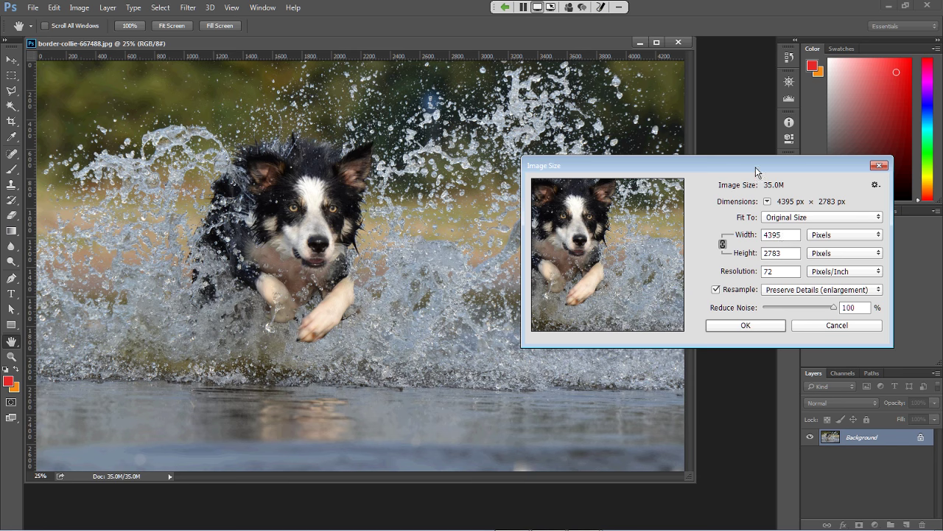
drag(756, 166, 685, 110)
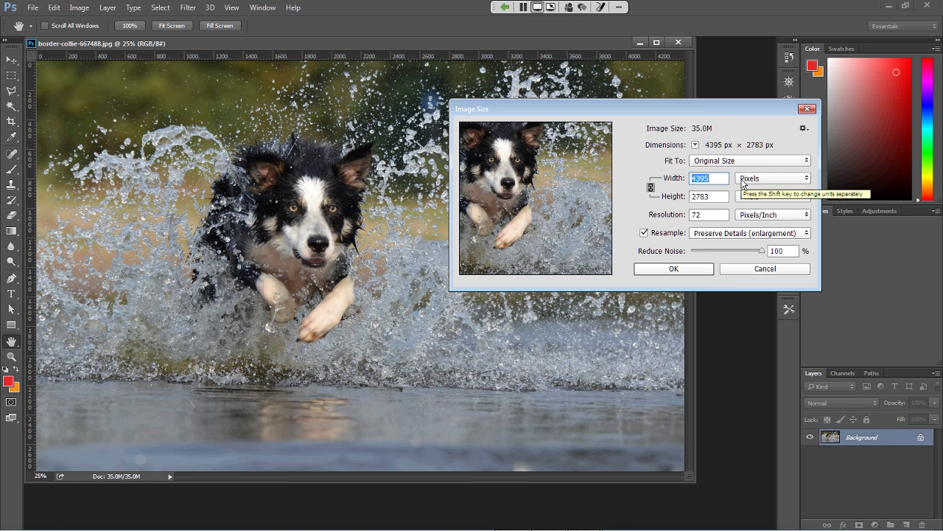
Step: Switch the size units to Percent and scale the image to 50 percent in width and height
click(740, 181)
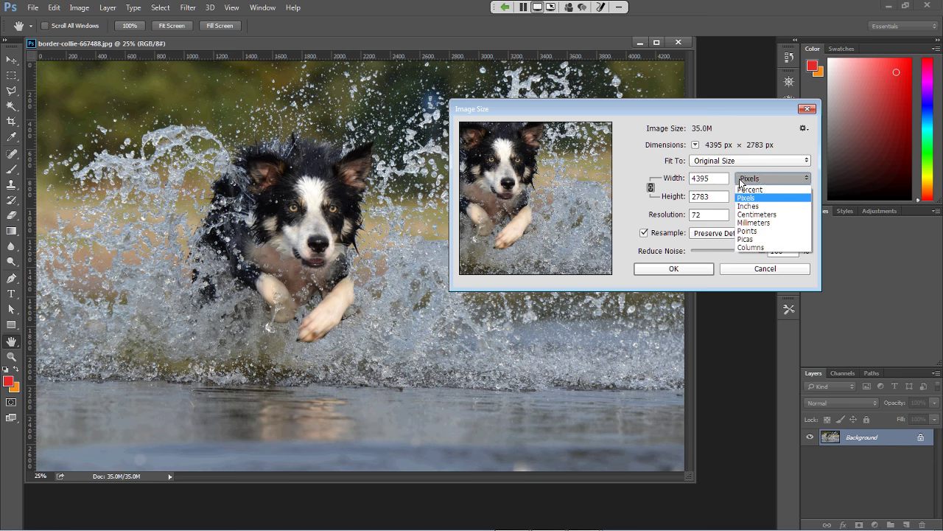
click(777, 190)
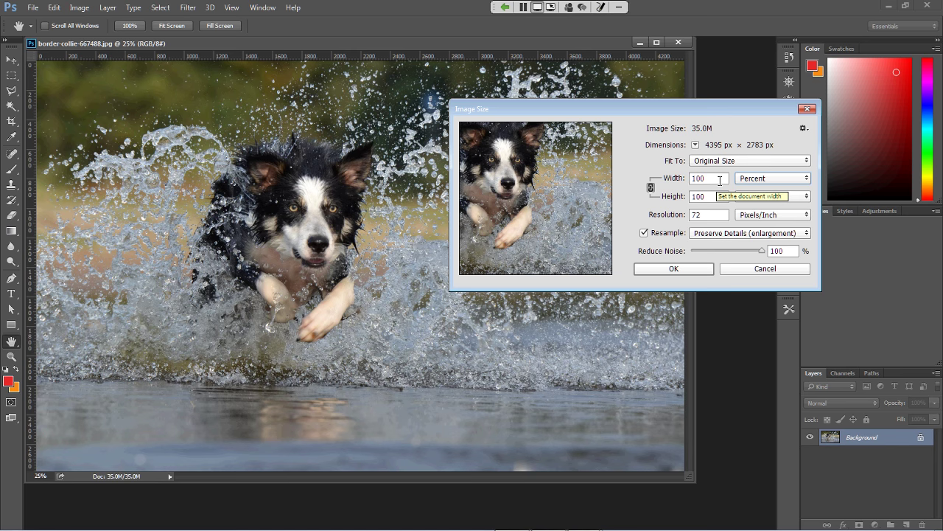
drag(720, 180, 685, 174)
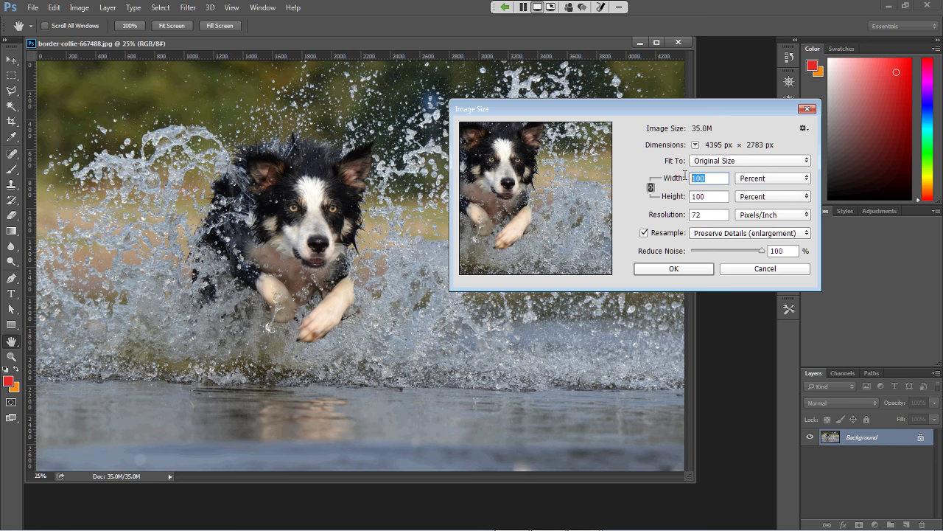
text(50)
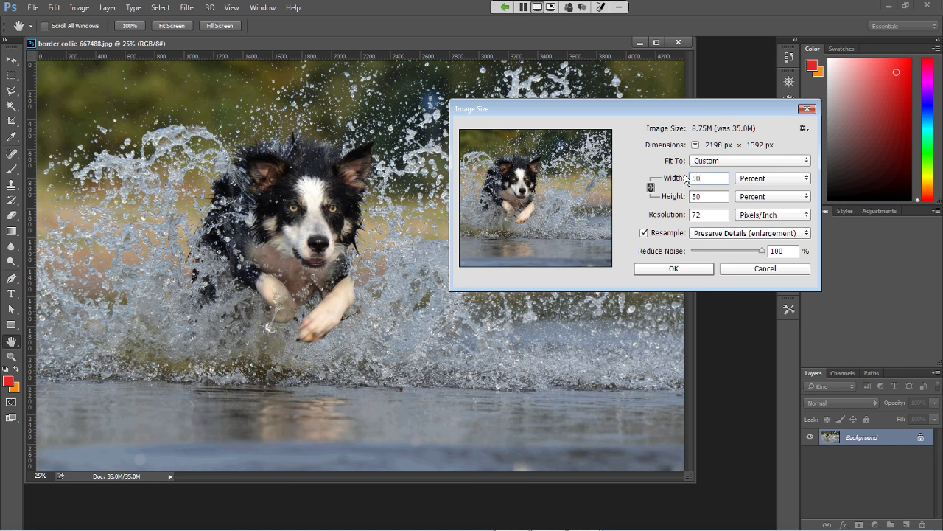
click(681, 269)
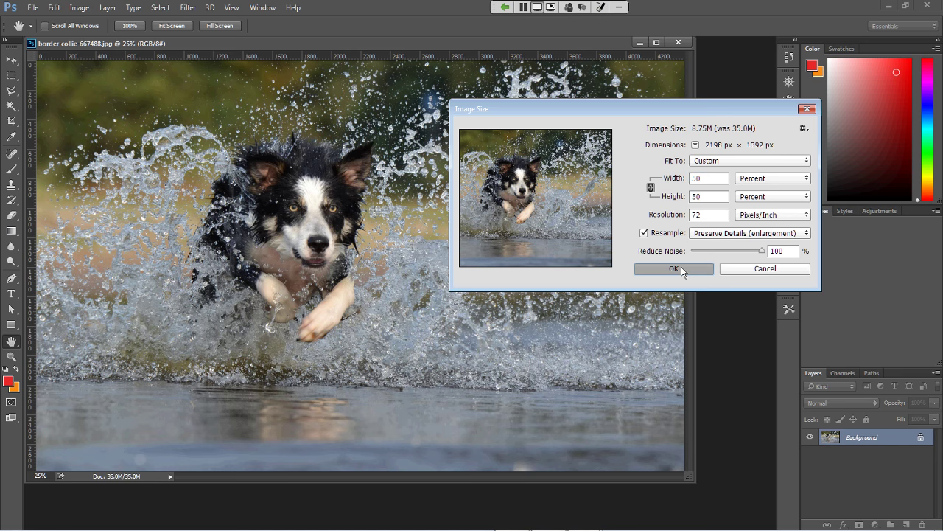
key(m)
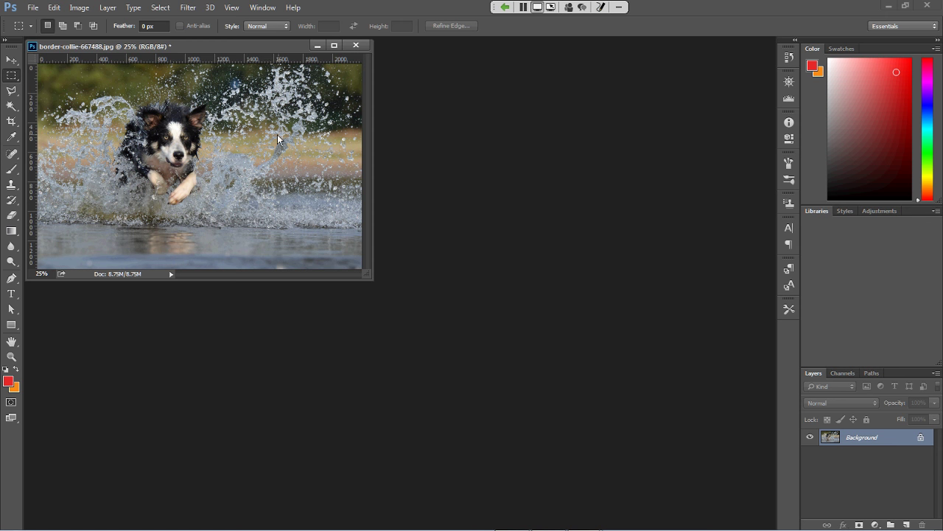
click(80, 8)
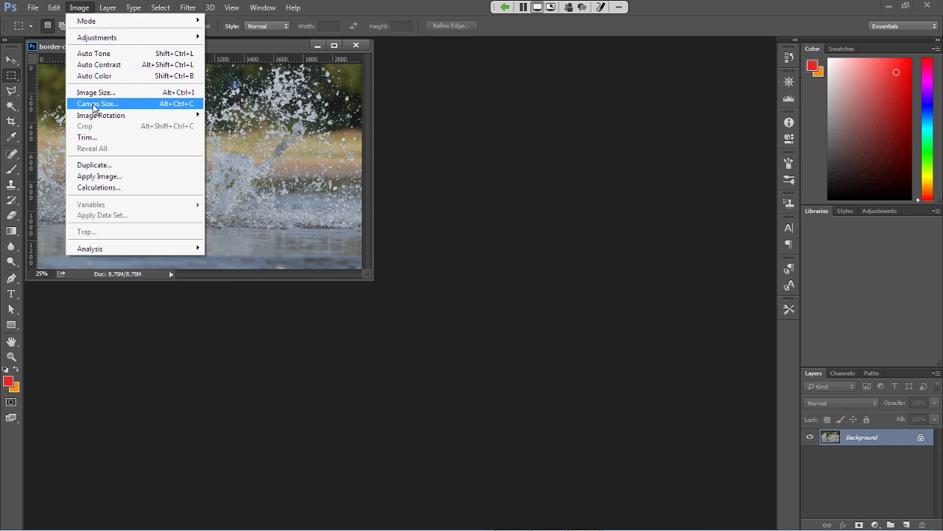
click(95, 107)
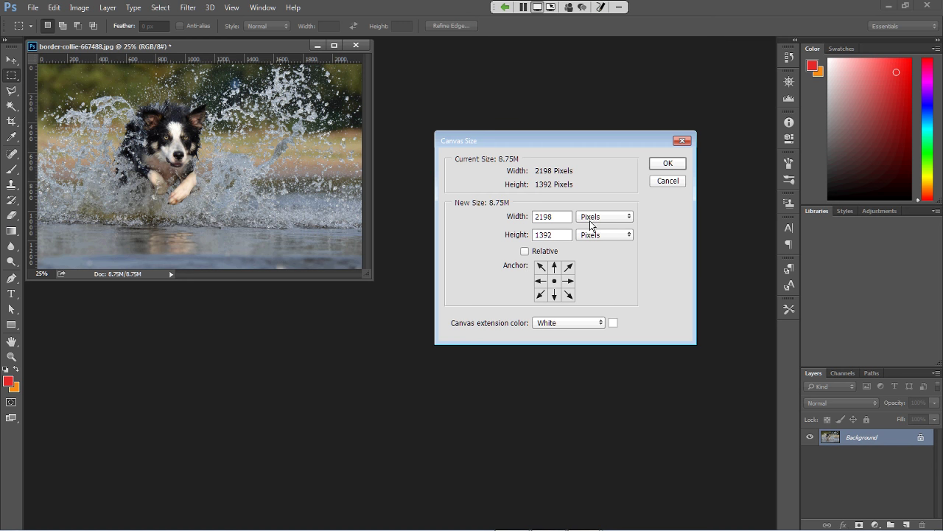
click(668, 180)
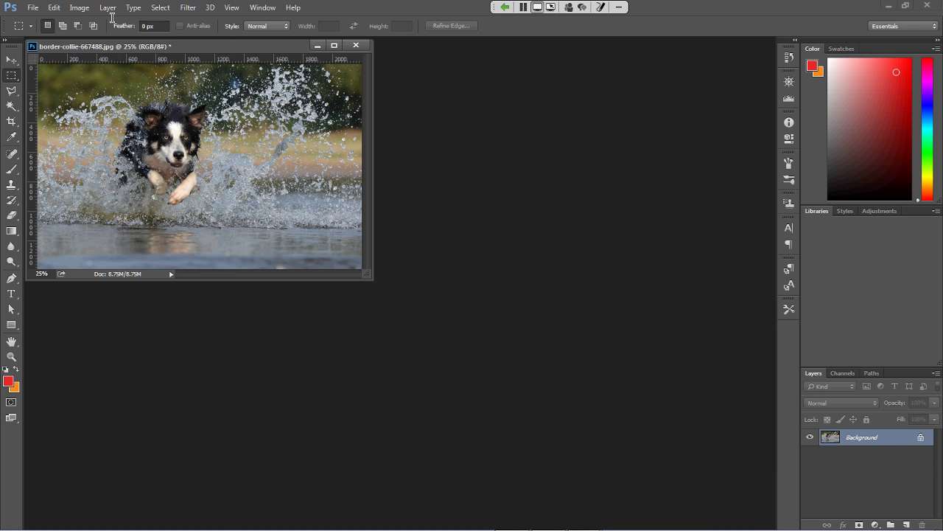
Step: Reduce the canvas size to 1500 by 1000 pixels with the anchor in the centre, accepting the clipping
click(87, 9)
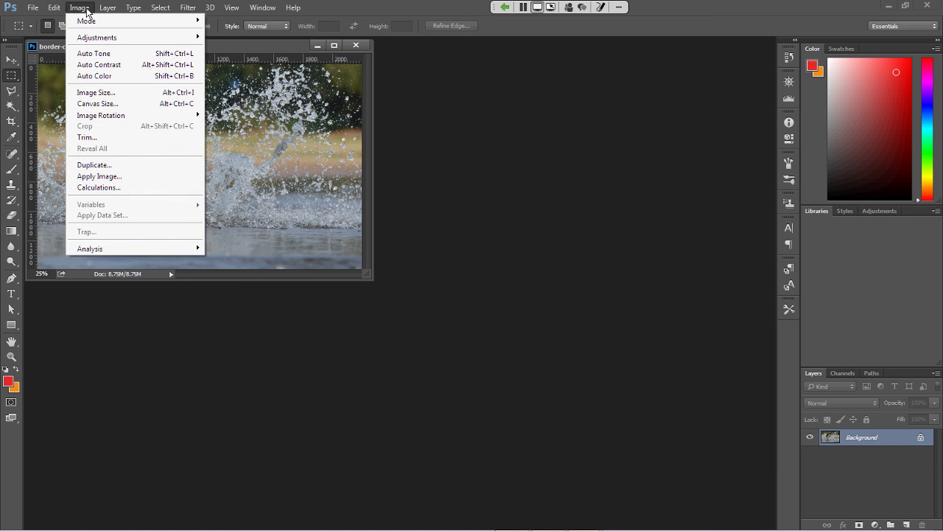
click(127, 108)
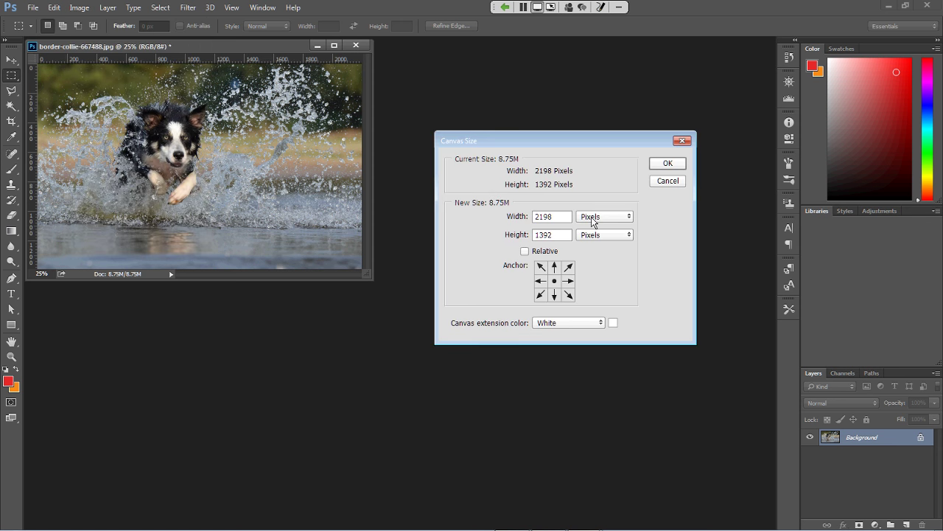
click(591, 216)
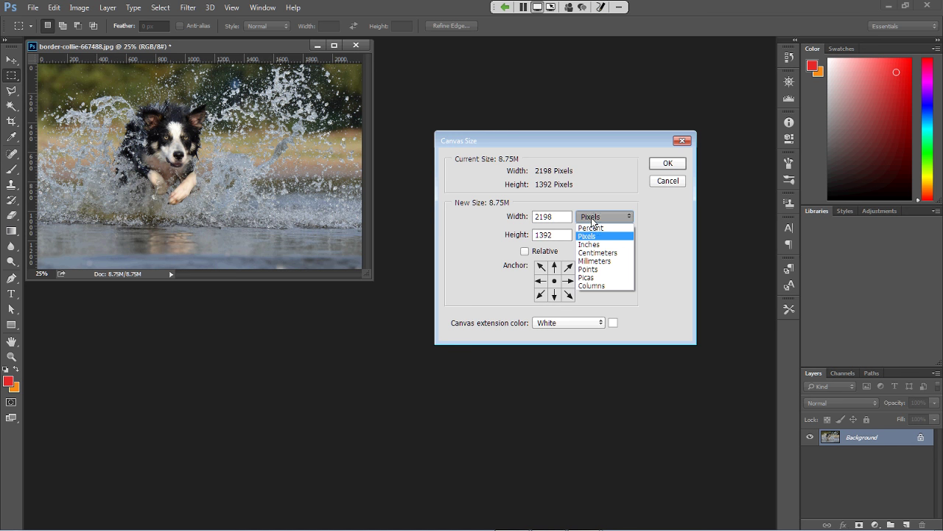
click(516, 229)
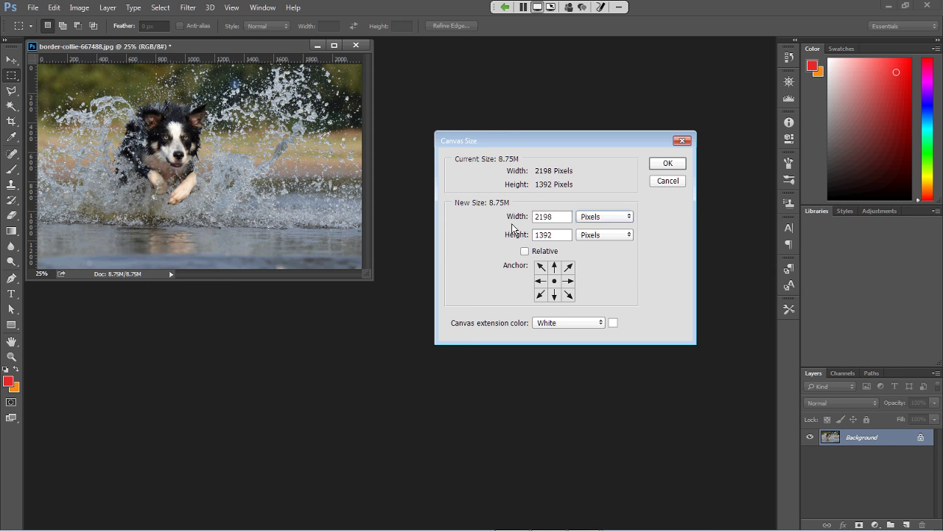
double_click(559, 217)
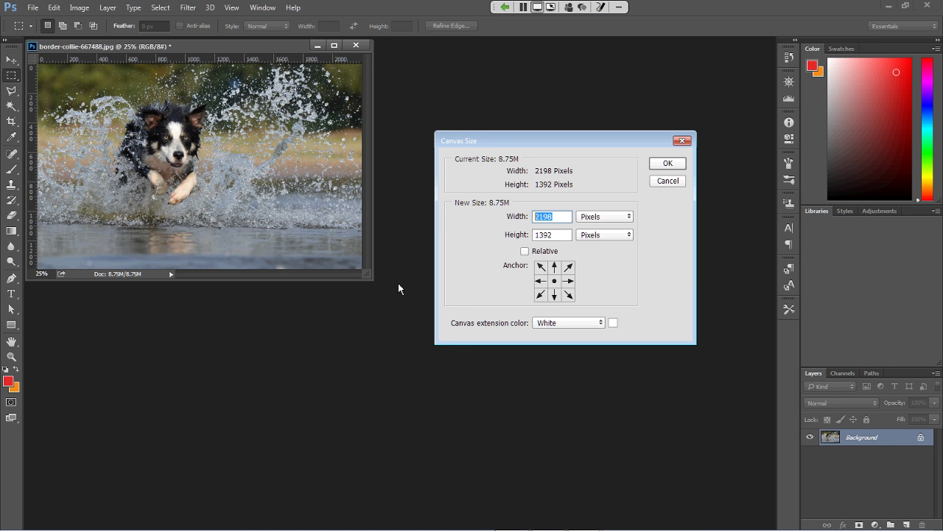
text(1500)
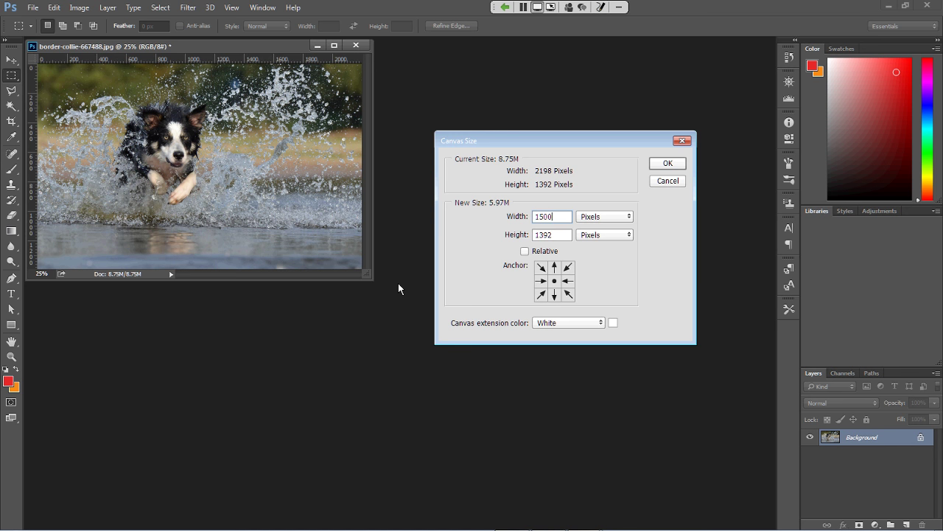
key(Tab)
text(1000)
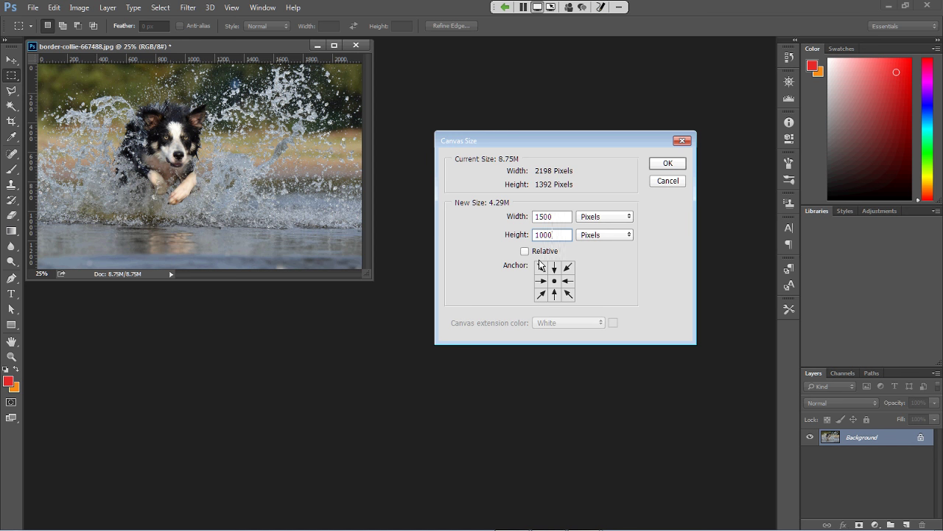
click(658, 170)
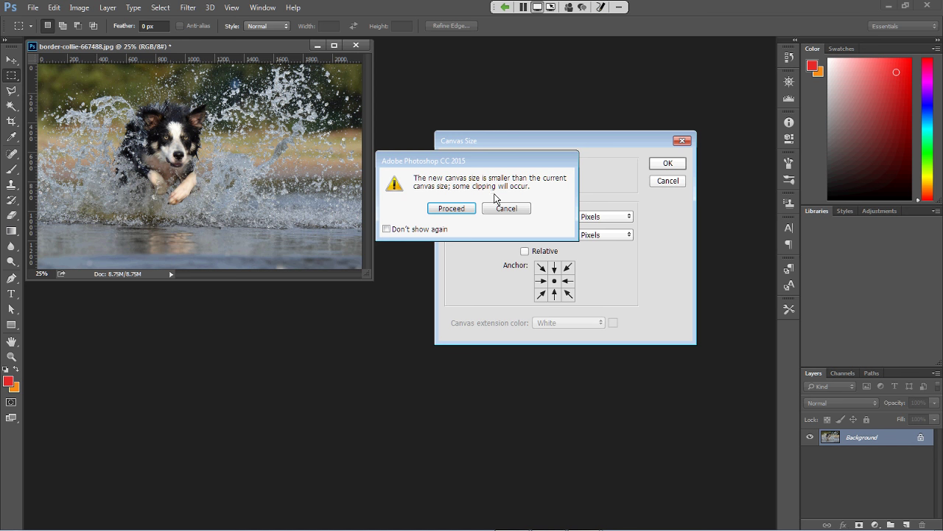
click(452, 208)
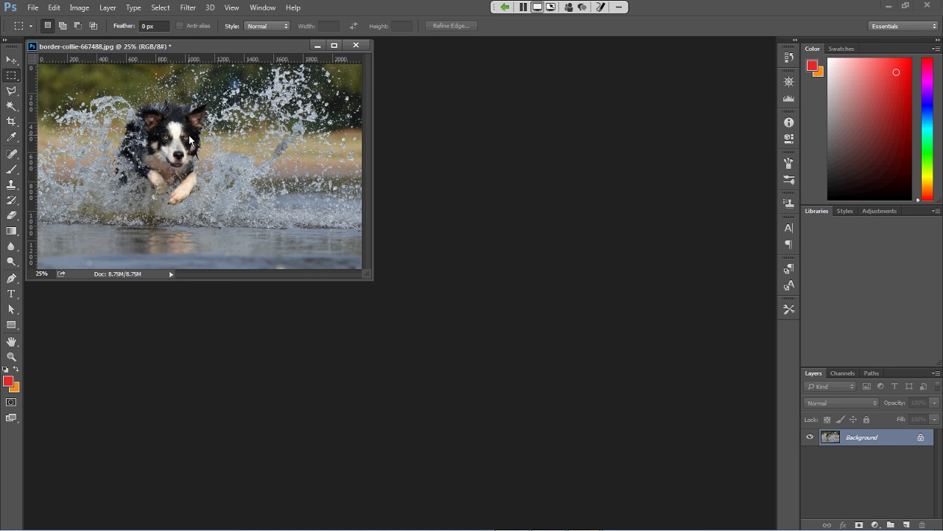
Step: Enlarge the canvas to 3000 by 2000 pixels with the anchor in the centre and a white extension colour
click(79, 8)
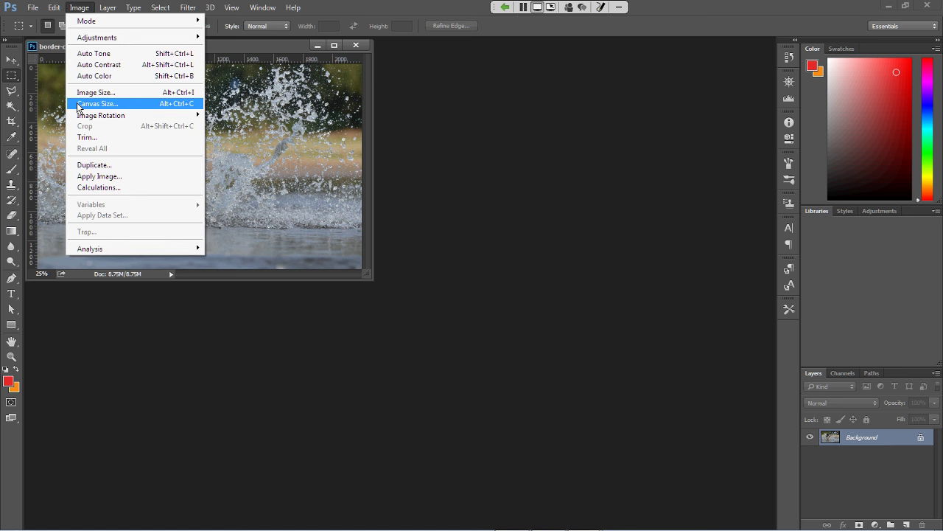
click(79, 104)
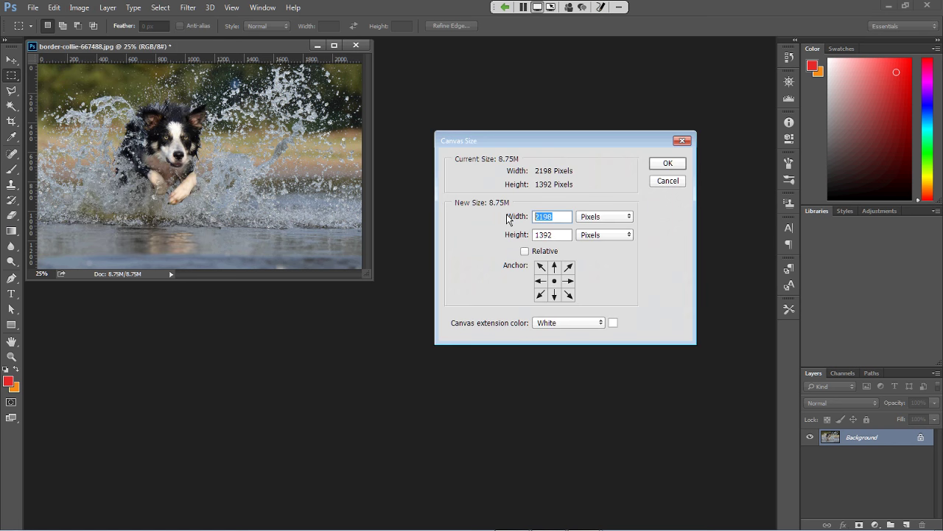
text(3000)
key(Tab)
text(2000)
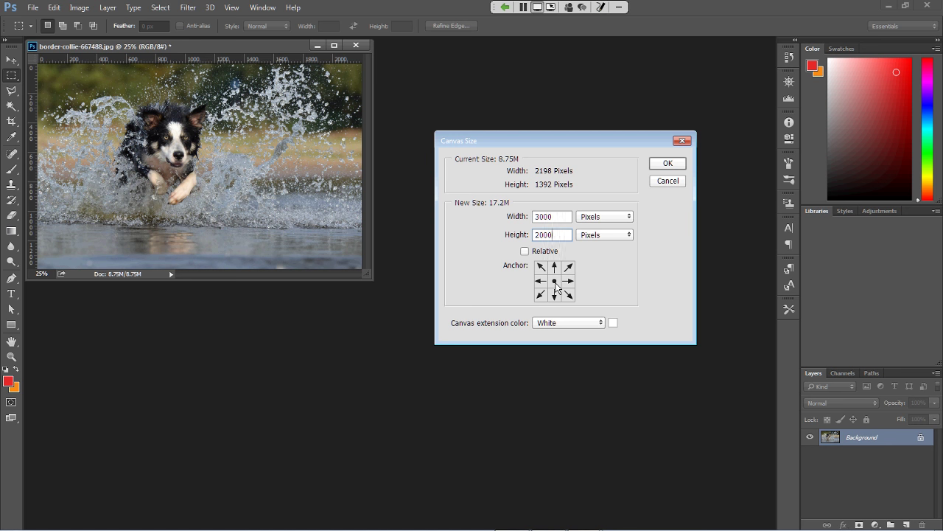
click(655, 163)
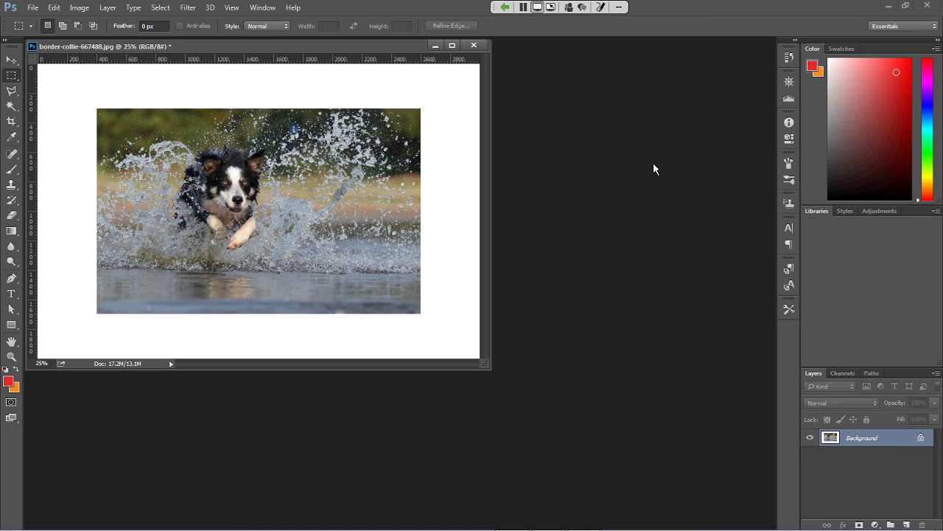
key(alt+Tab)
key(alt+Tab)
key(alt+shift+Tab)
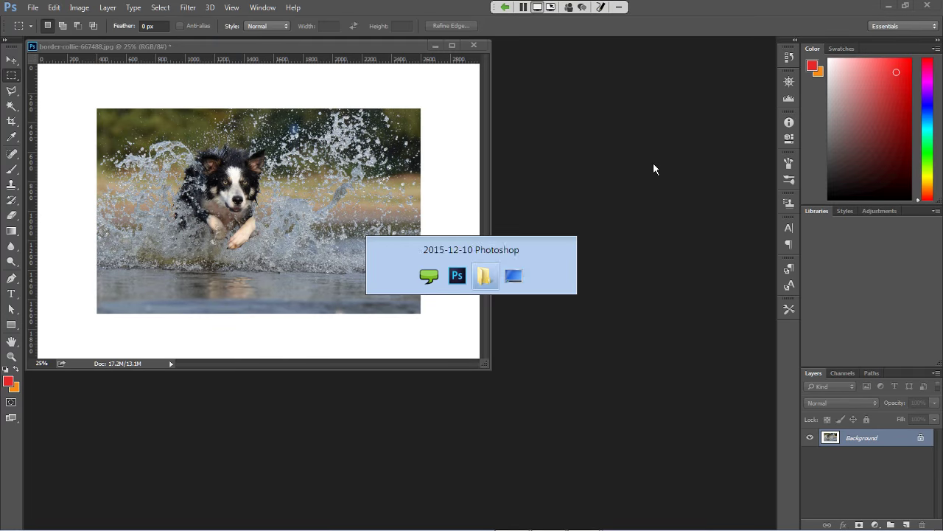
key(alt+Tab)
key(alt+Tab)
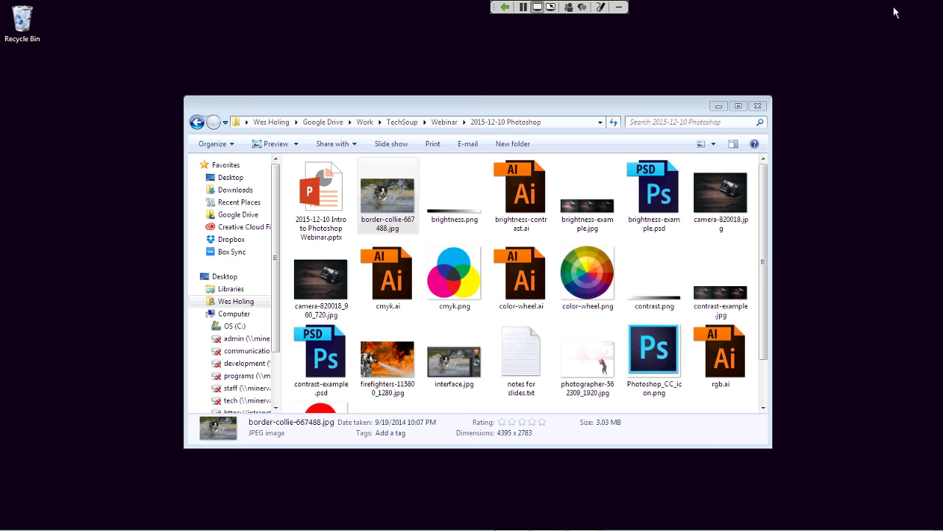
click(891, 7)
mouse_move(487, 521)
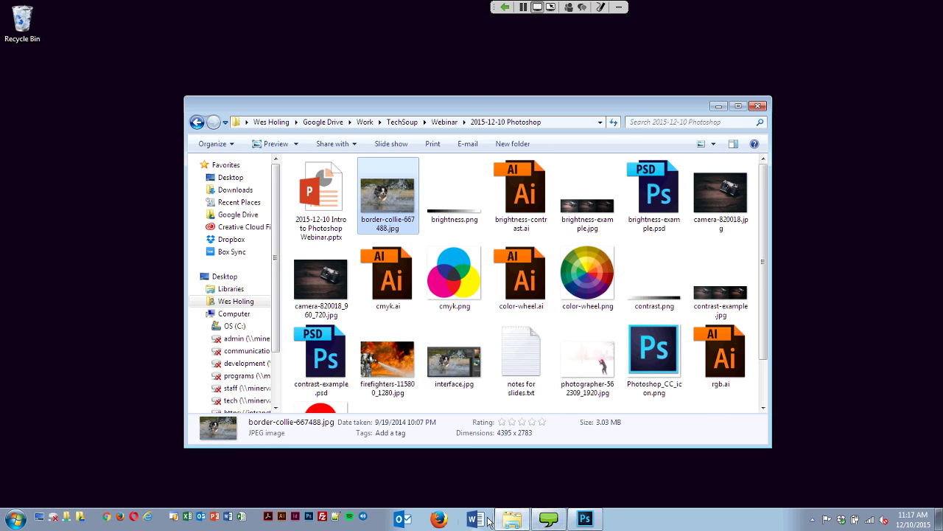
click(551, 519)
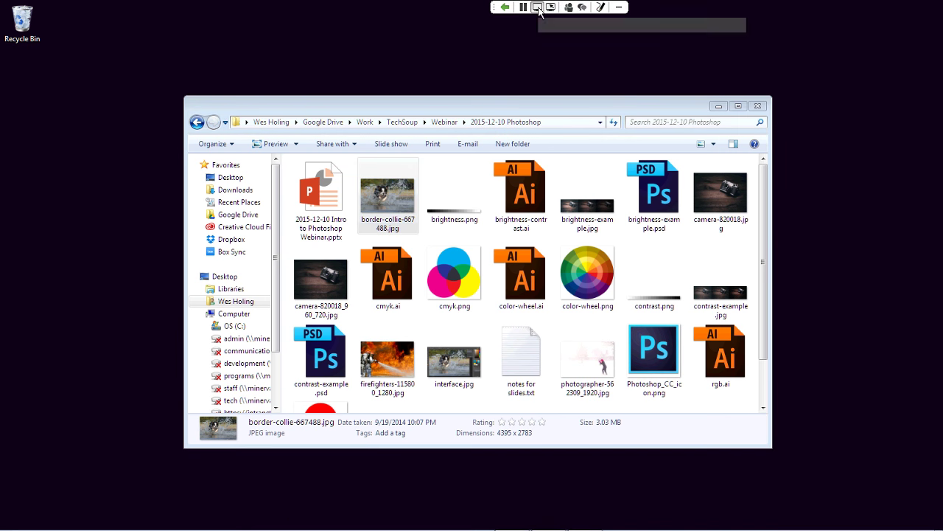
click(573, 522)
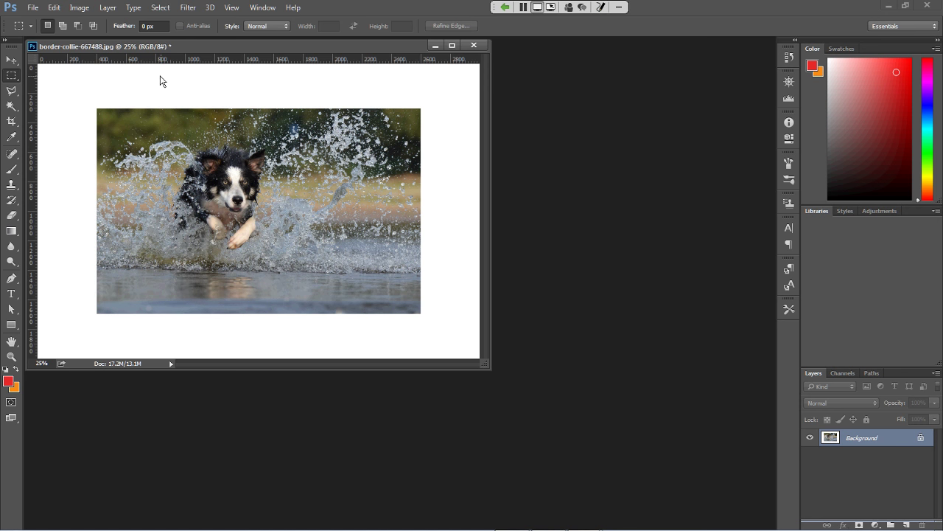
Step: Convert the border collie image to CMYK Color, accepting the U.S. Web Coated (SWOP) v2 profile
click(75, 10)
mouse_move(79, 22)
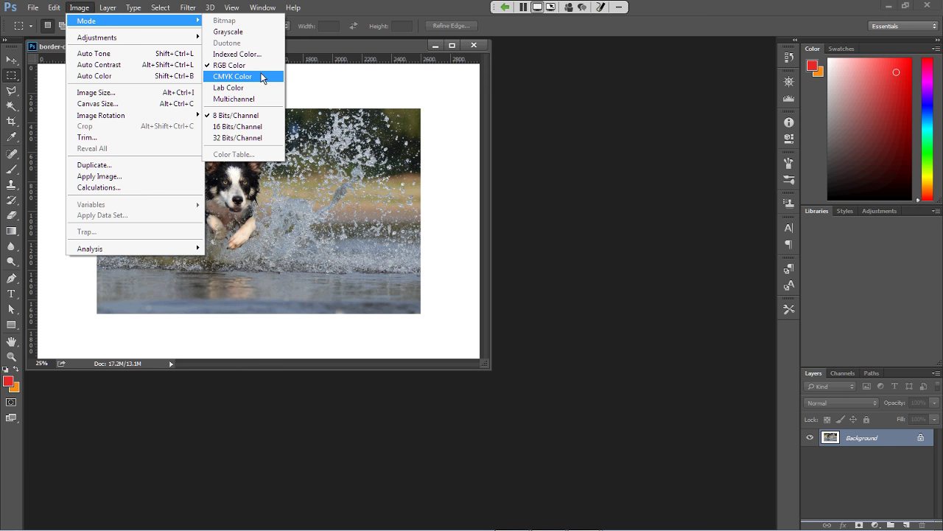
click(261, 77)
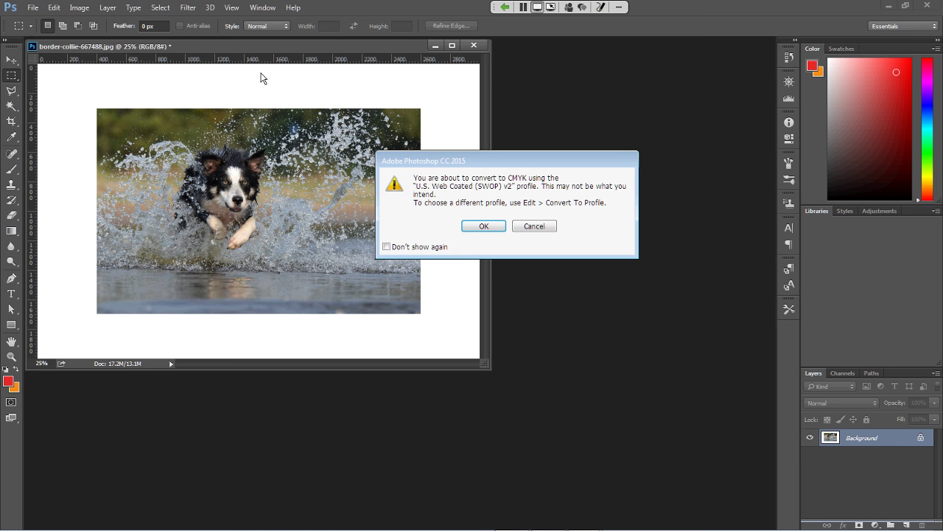
click(498, 229)
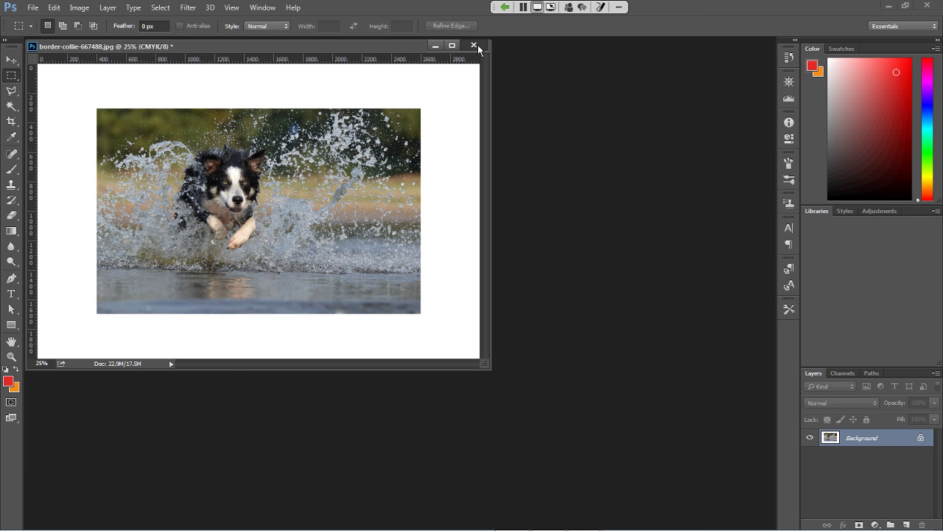
Step: Close the border collie image and open photographer-562309_1920.jpg from the 2015-12-10 Photoshop folder
click(477, 46)
click(490, 208)
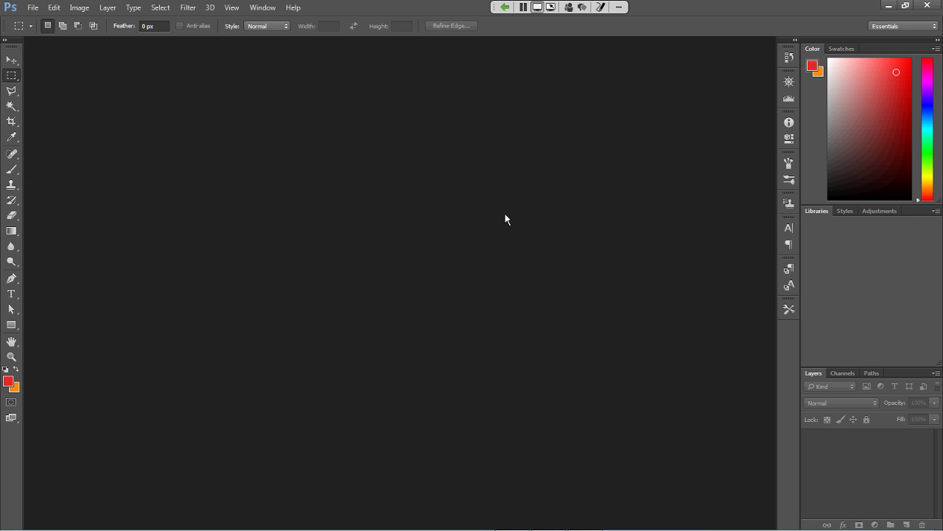
double_click(505, 219)
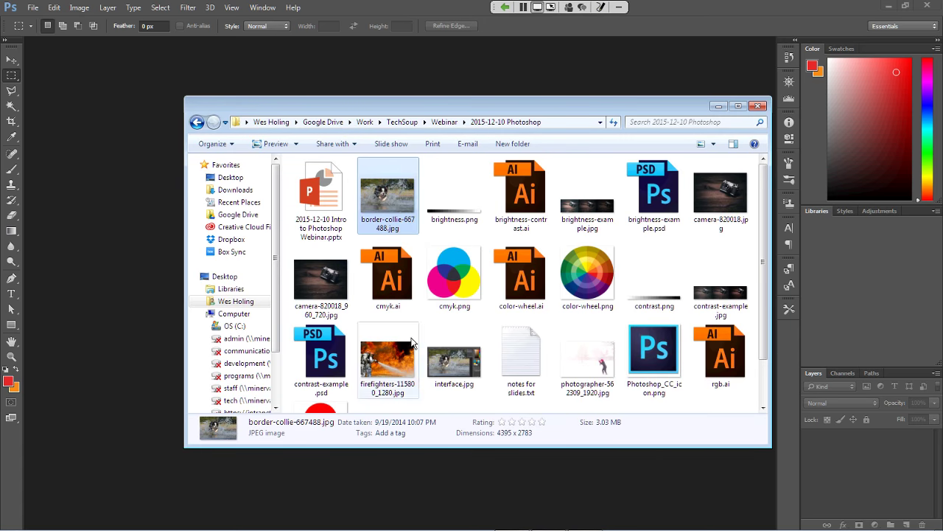
scroll(467, 348, down, 1)
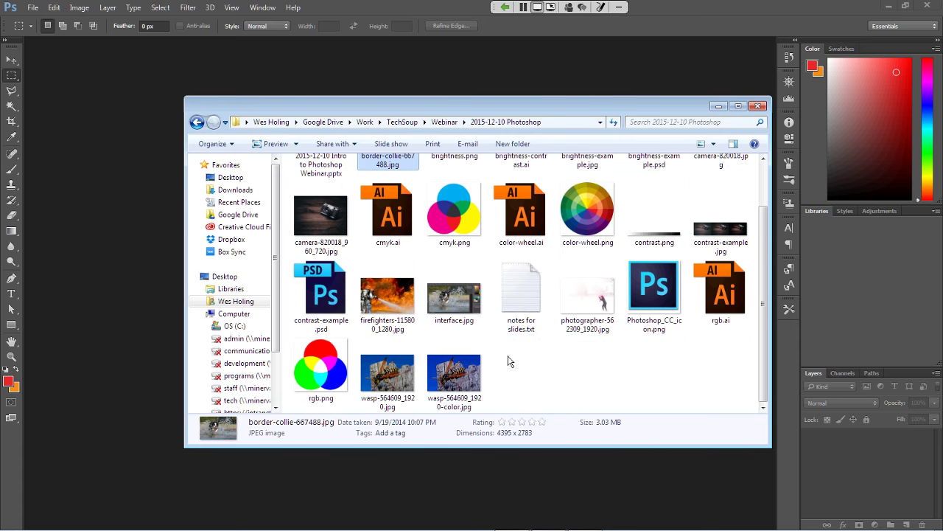
scroll(479, 354, up, 1)
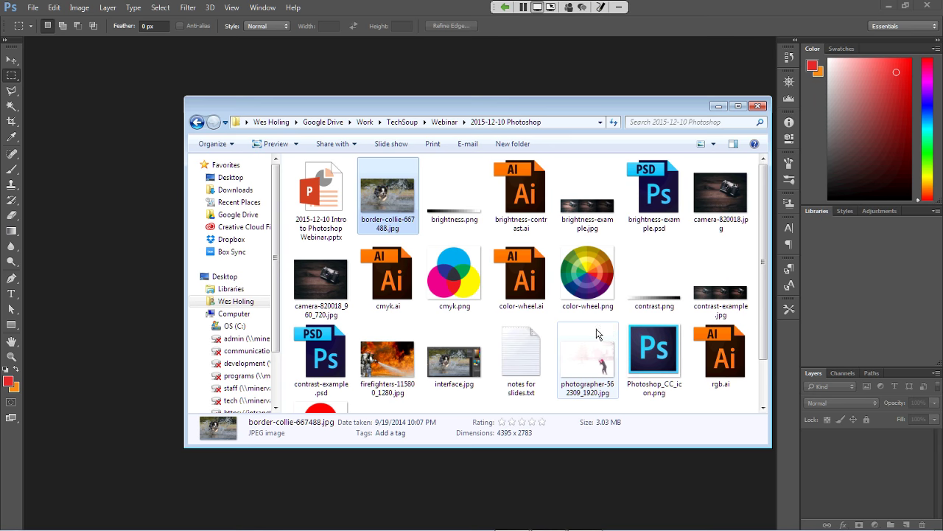
scroll(519, 372, down, 1)
drag(587, 295, 121, 282)
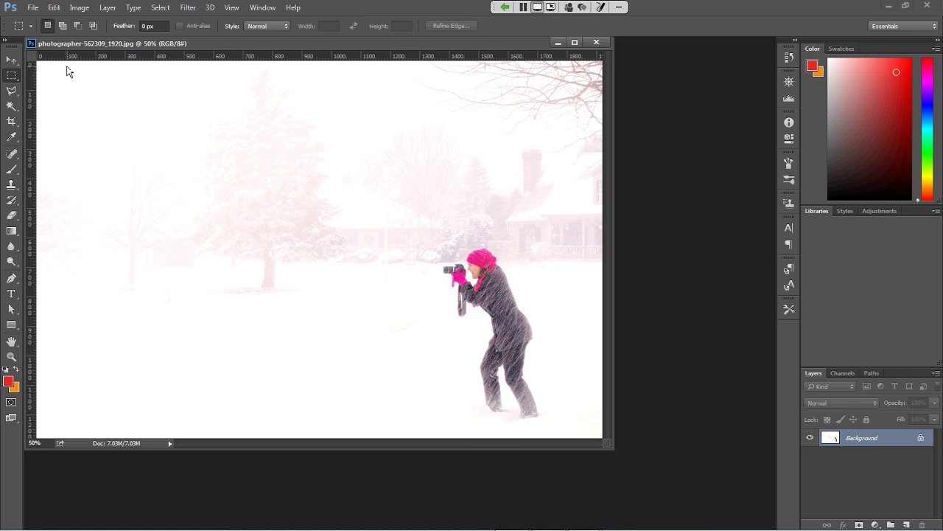
Step: Try Brightness/Contrast on the photographer photo with brightness at -25, -50 and -100, and reset it to 0
click(74, 11)
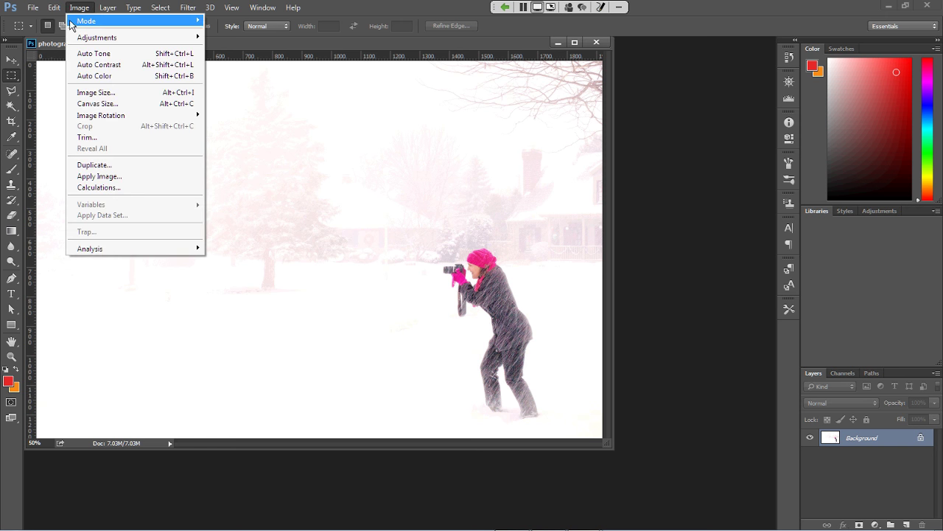
mouse_move(71, 22)
mouse_move(76, 38)
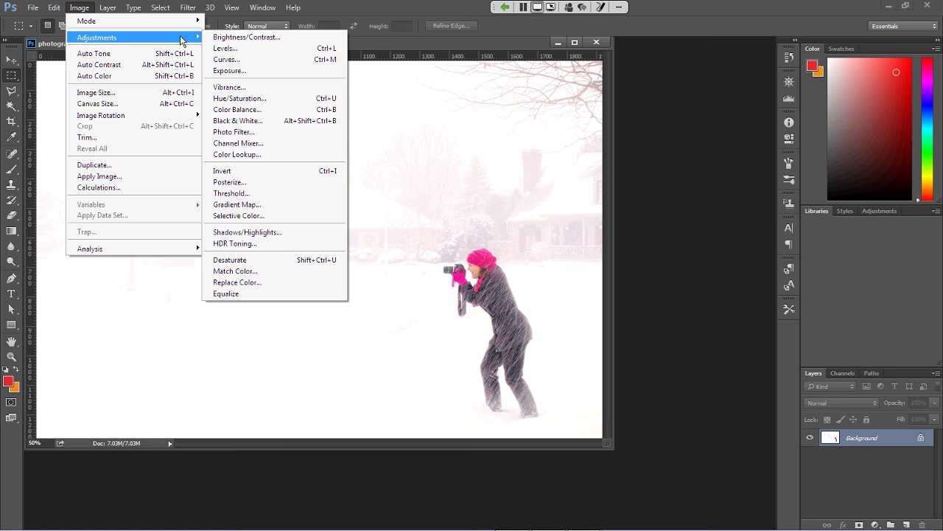
click(293, 38)
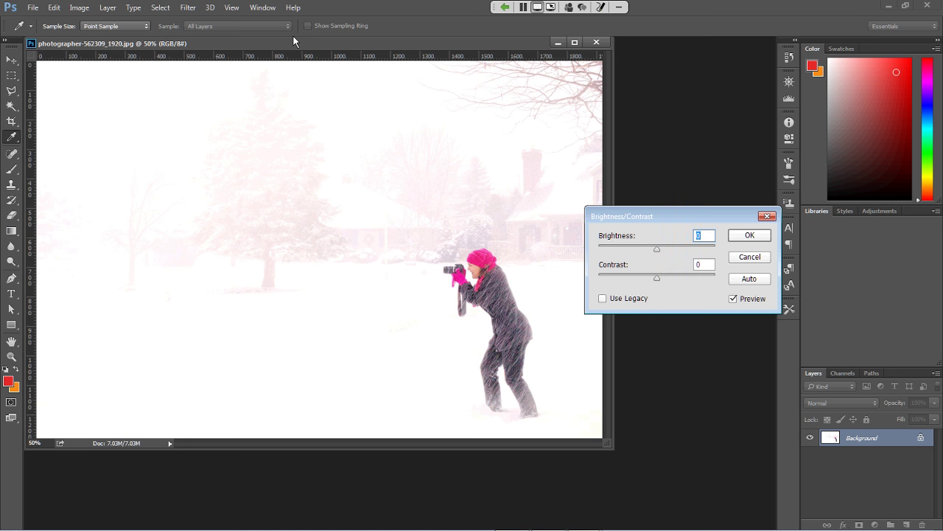
text(-25)
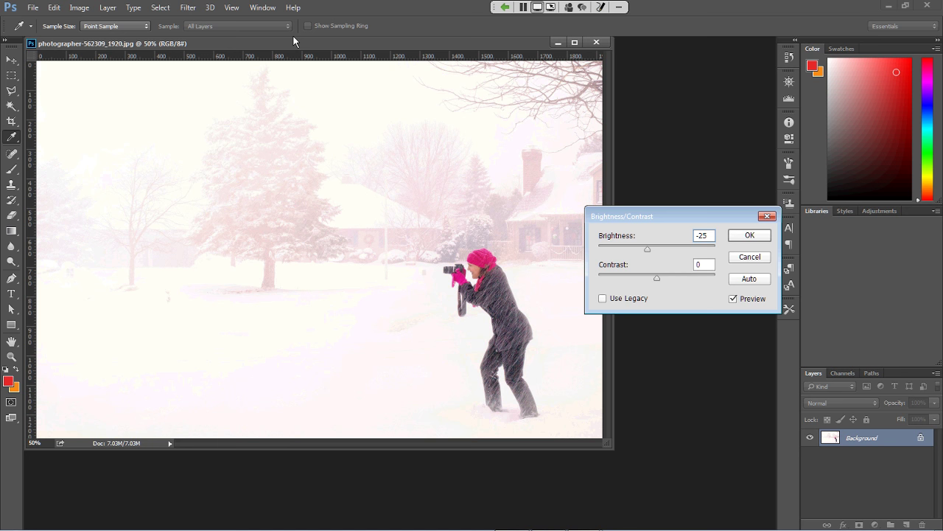
key(shift+Left)
key(shift+Left)
text(50)
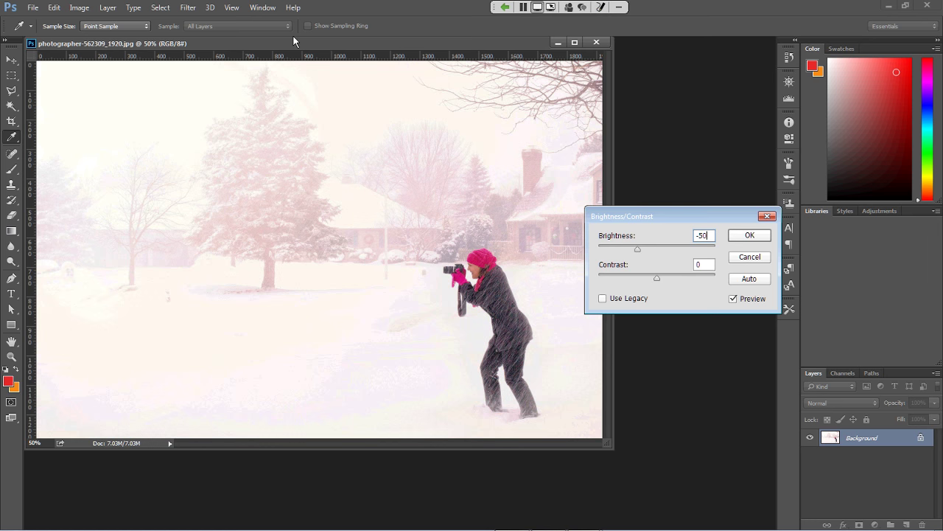
key(shift+Left)
key(shift+Left)
key(shift+Left)
text(-100)
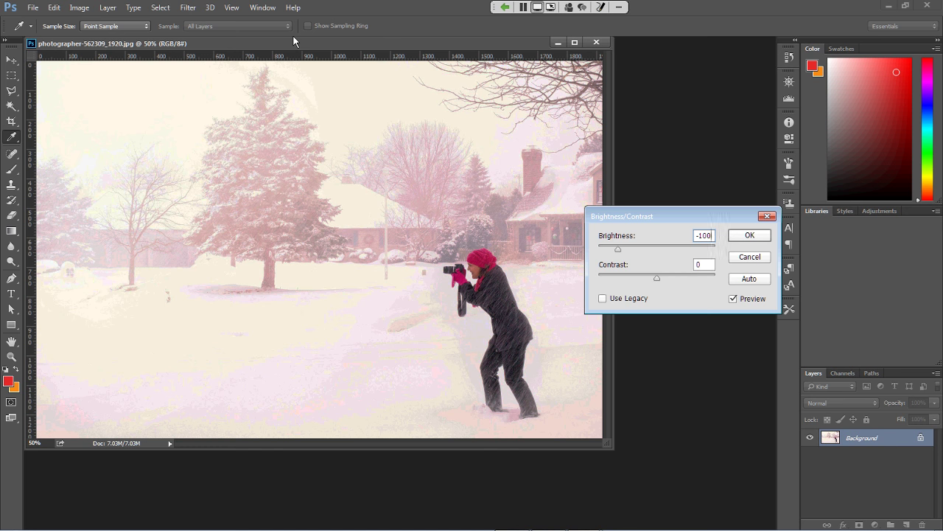
key(ctrl+a)
text(0)
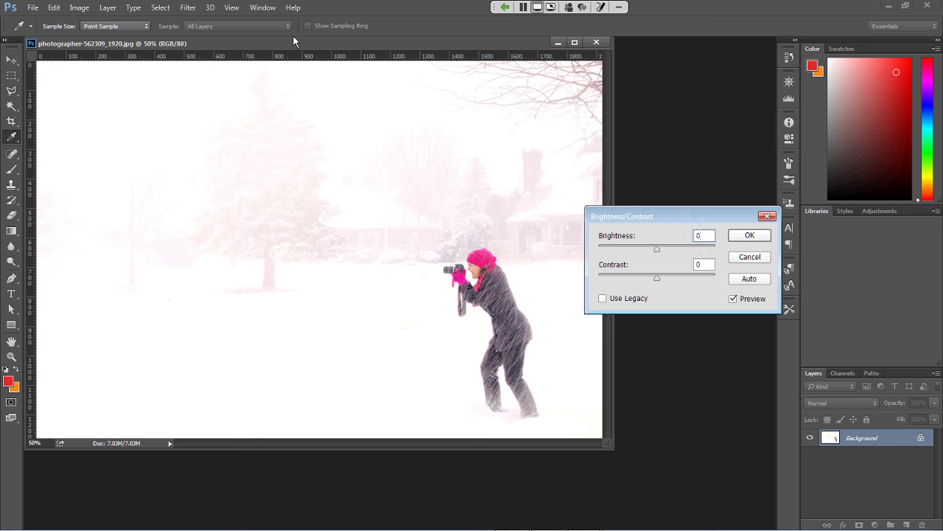
Step: Try the photo's brightness at 50 and 100, and set it back to 0
key(ctrl+a)
text(50)
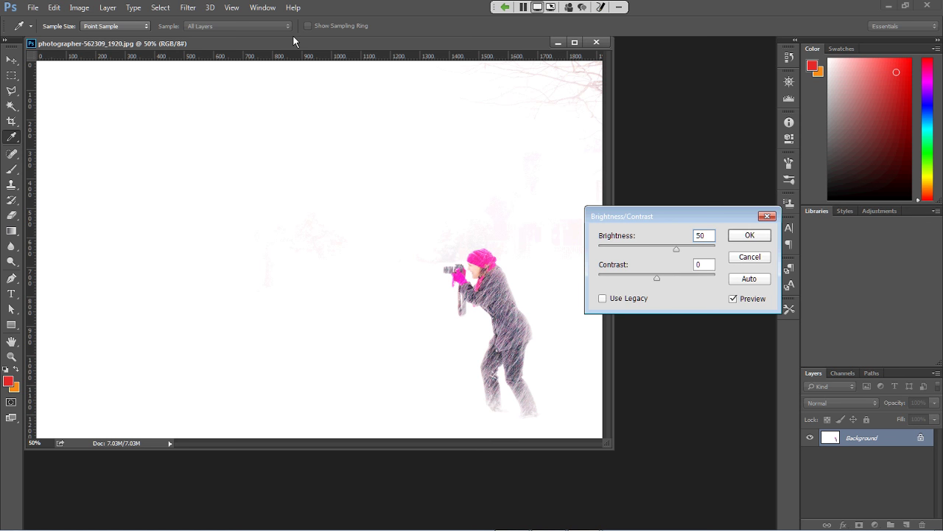
key(BackSpace)
key(BackSpace)
text(100)
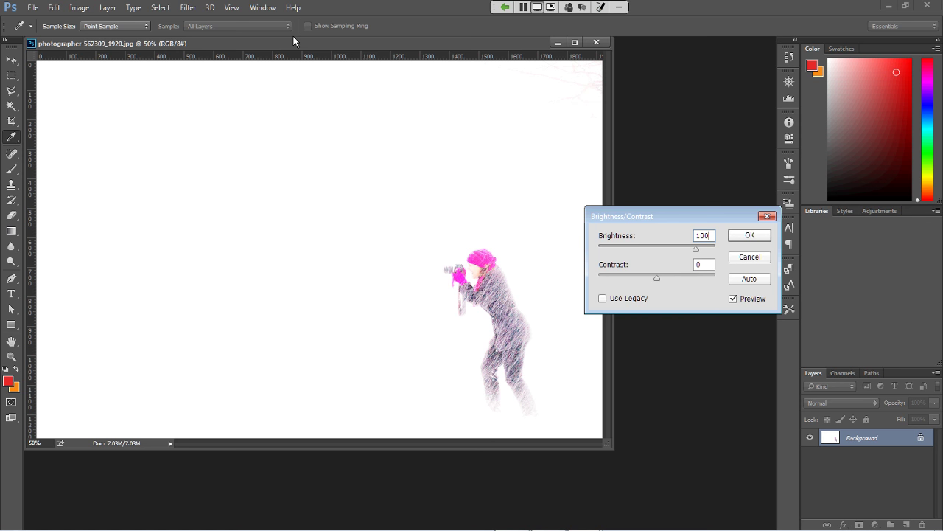
key(ctrl+a)
text(0)
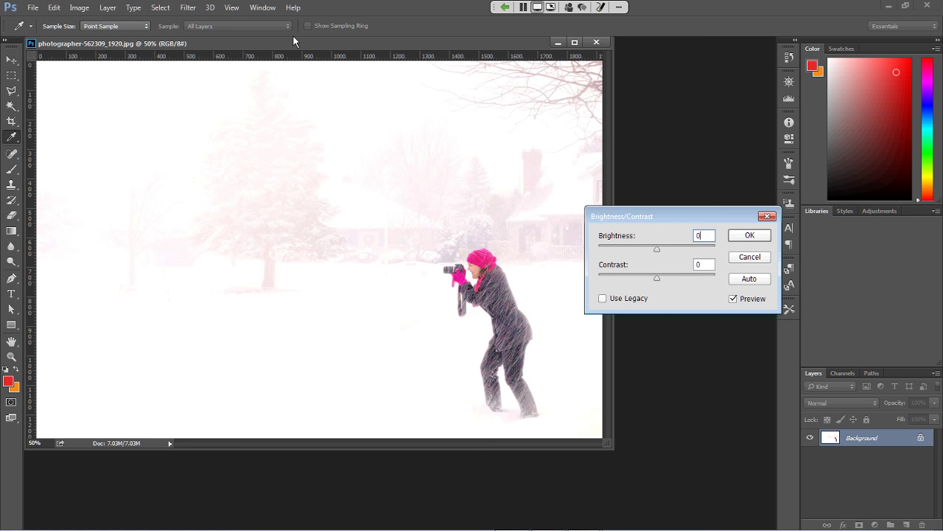
Step: Try contrast values of -25, 50 and -50, and compare the last one with the preview off and on
key(Tab)
text(-25)
key(ctrl+a)
text(50)
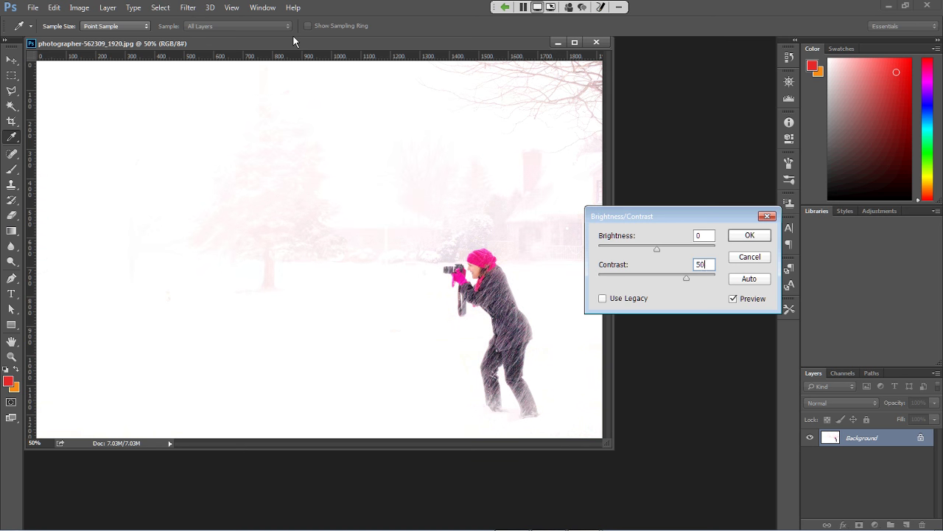
key(ctrl+a)
text(-50)
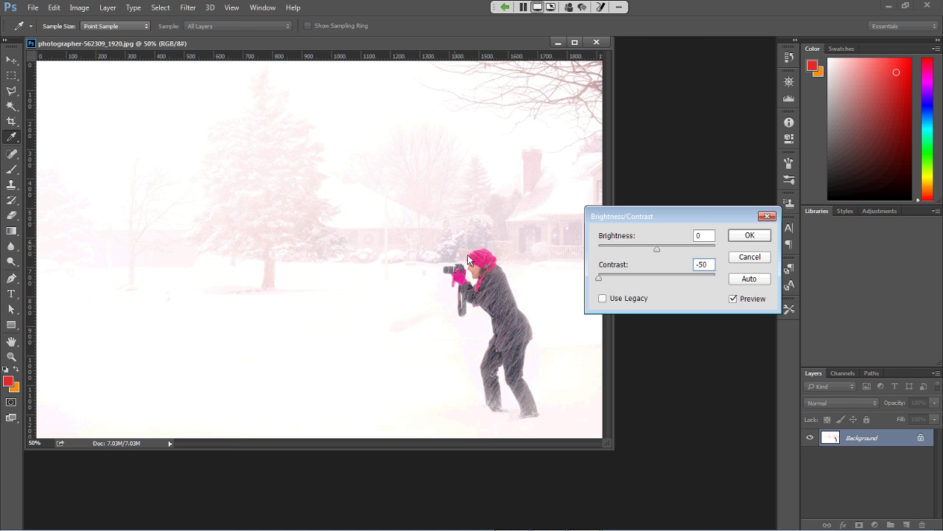
click(734, 298)
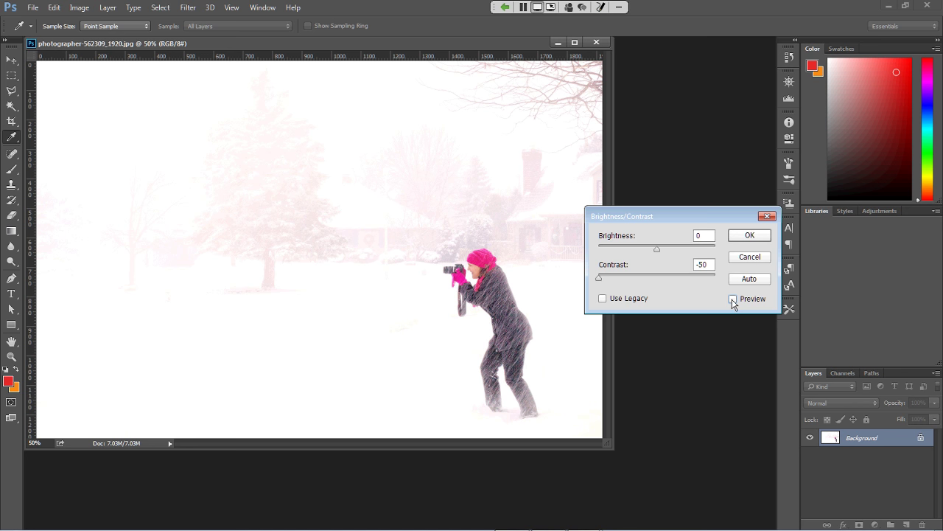
click(733, 299)
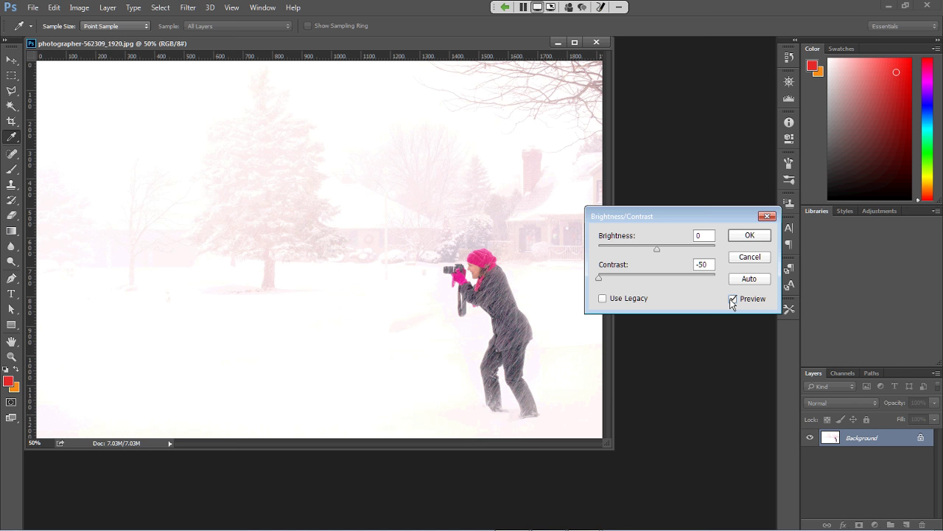
Step: Try a contrast of 50 and cancel the Brightness/Contrast adjustment
drag(709, 265, 679, 263)
text(50)
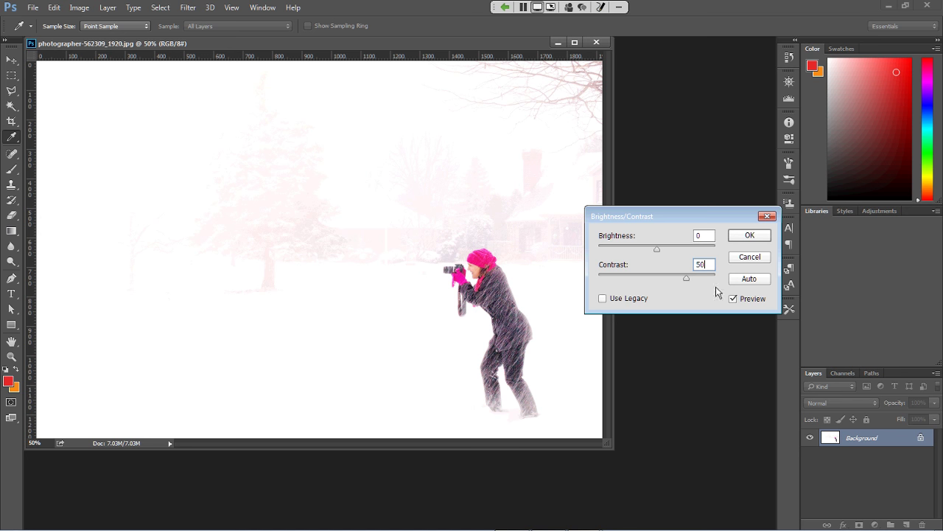
click(742, 259)
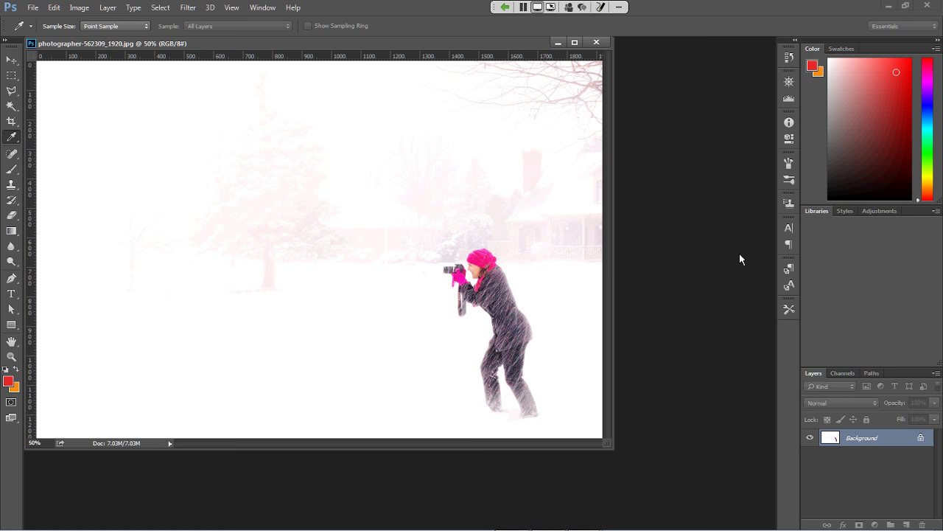
Step: Reselect the Rectangular Marquee tool and switch to the presentation slides
key(m)
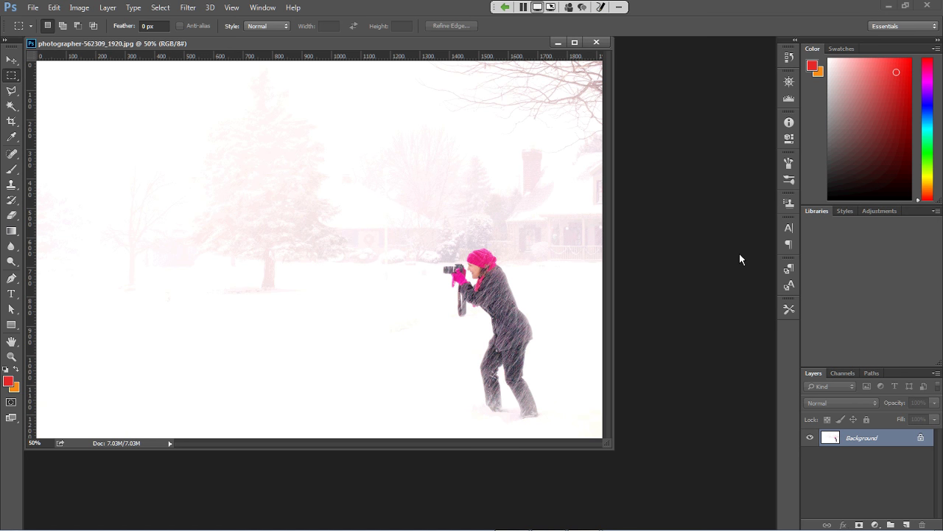
key(alt+Tab)
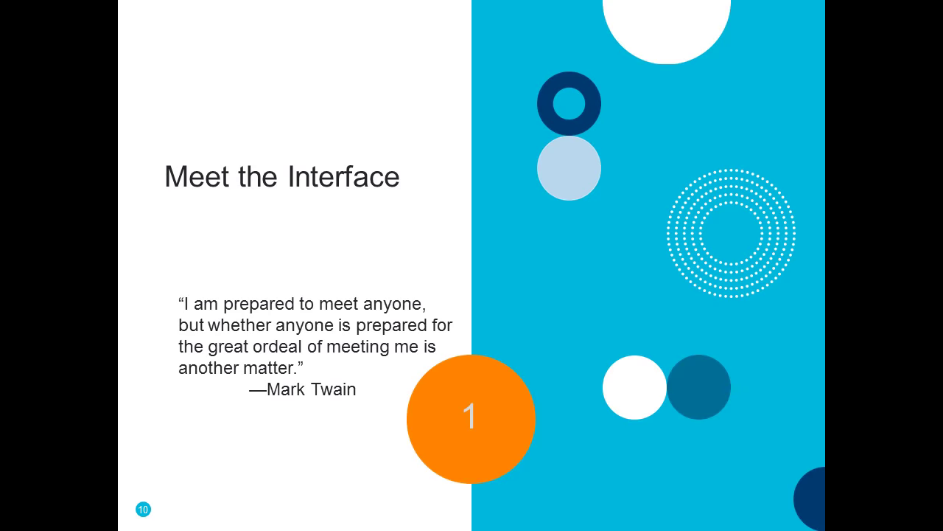
key(Right)
key(Right)
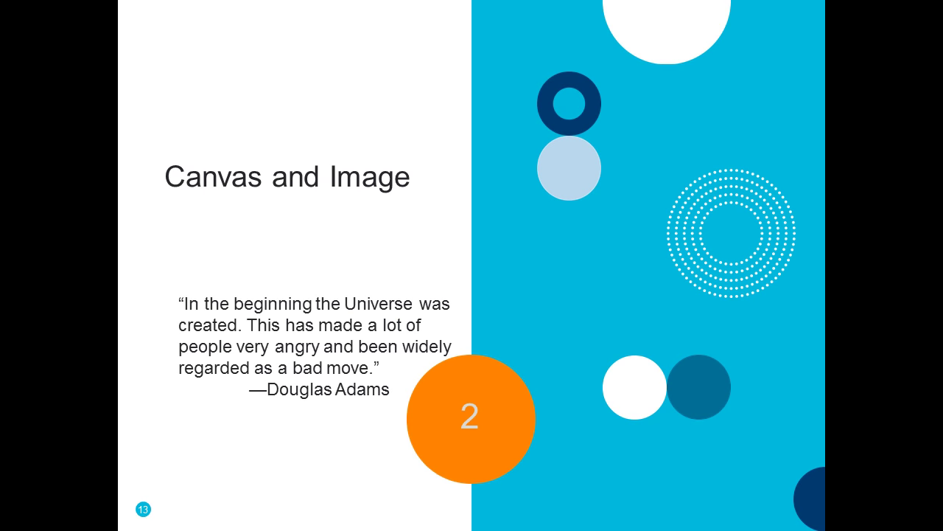
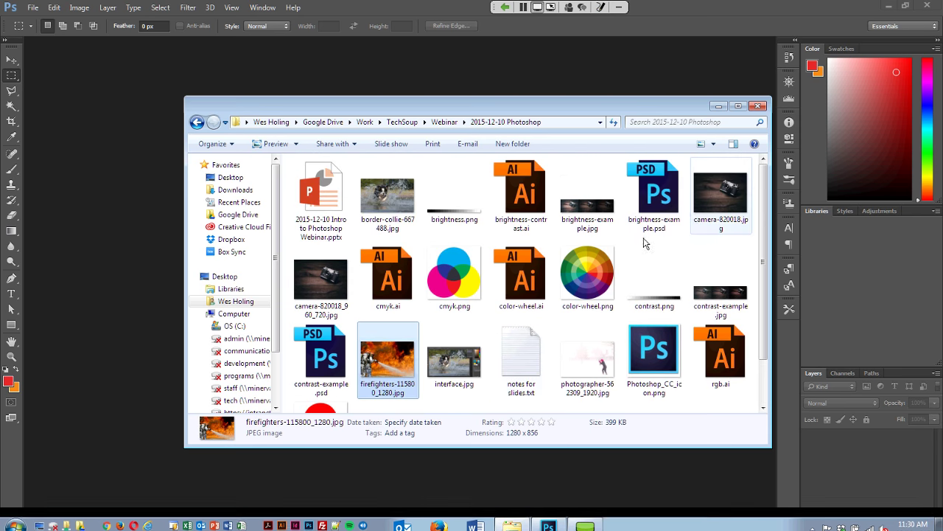
Step: Open wasp-564609_1920.jpg from the webinar folder and apply Color Balance with Cyan–Red at +79 and a shift toward yellow
scroll(417, 396, down, 1)
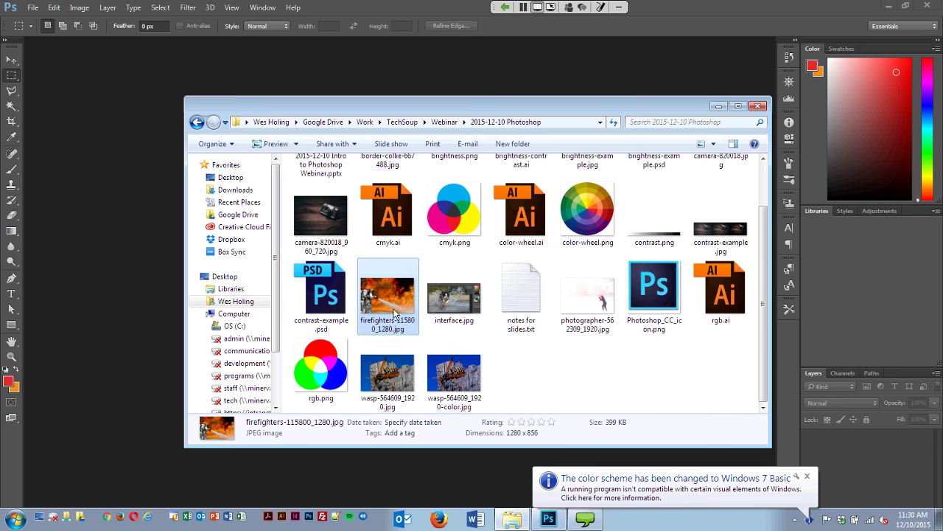
drag(381, 396, 94, 242)
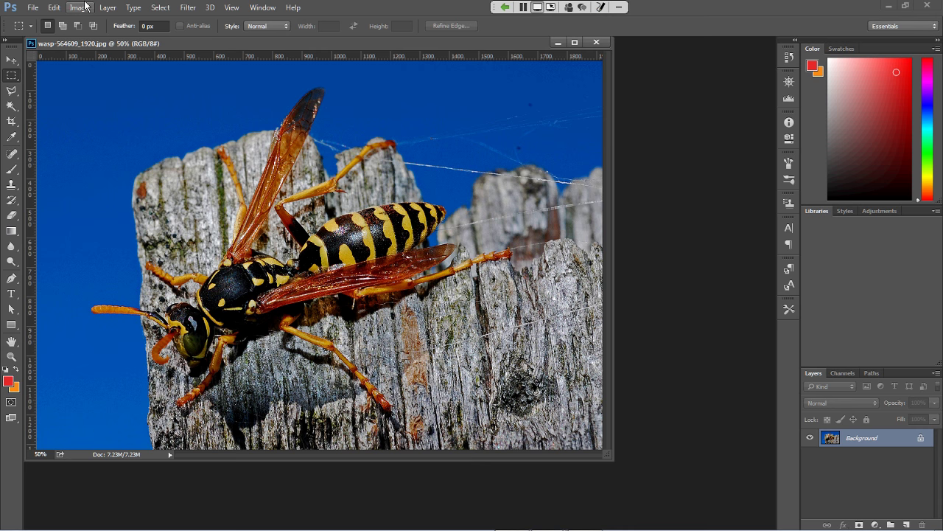
click(84, 6)
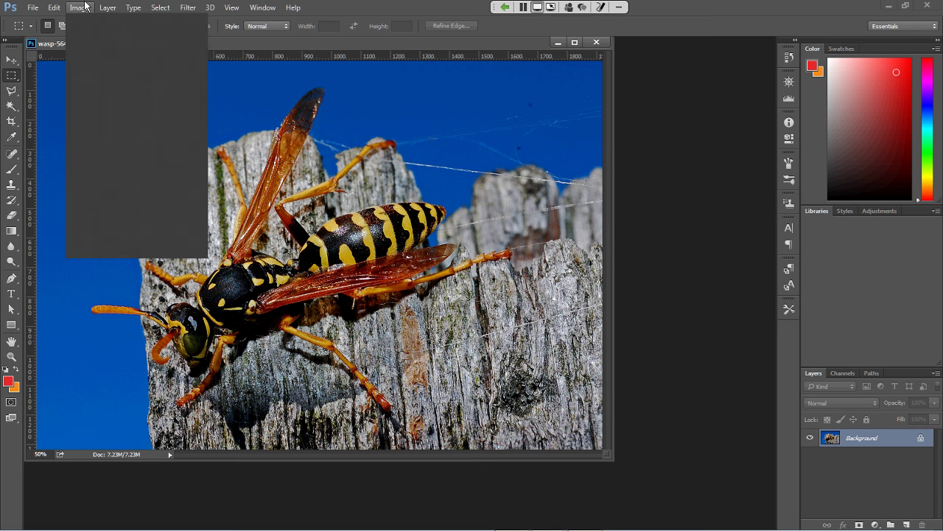
mouse_move(89, 37)
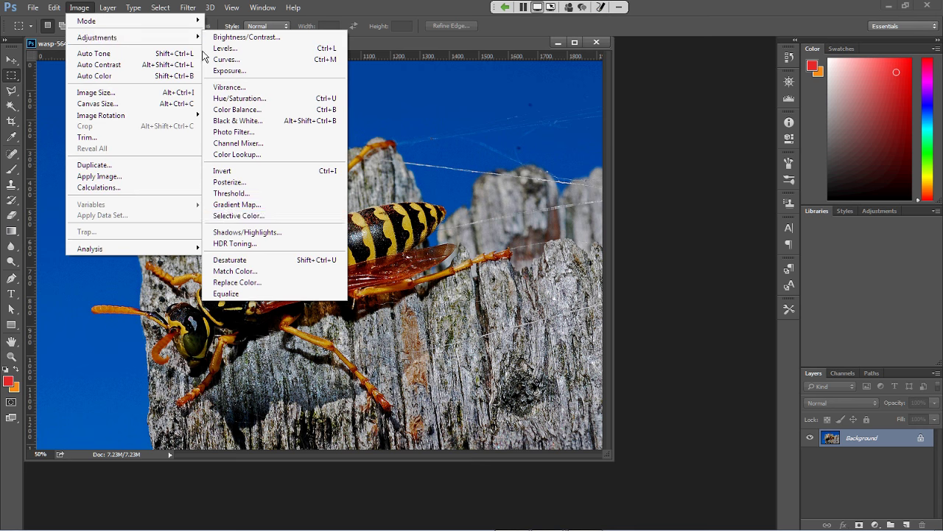
click(233, 110)
click(589, 212)
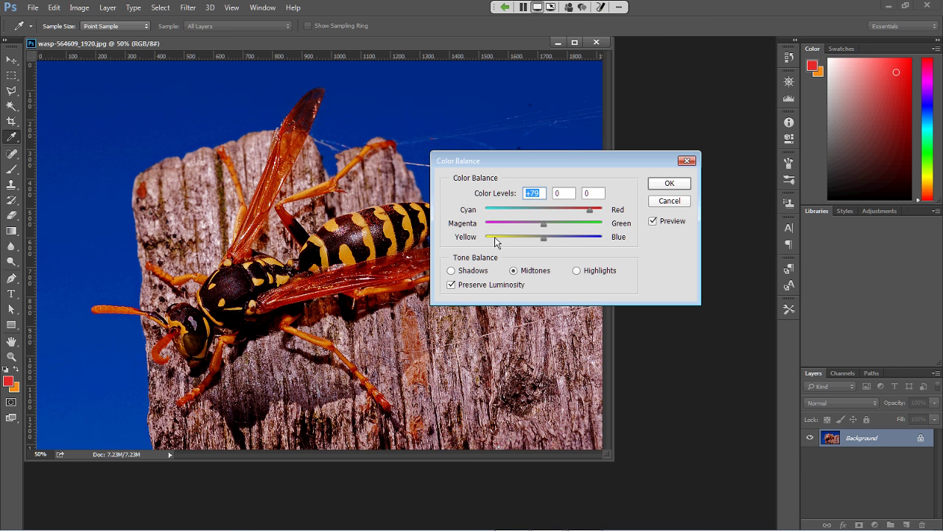
click(661, 183)
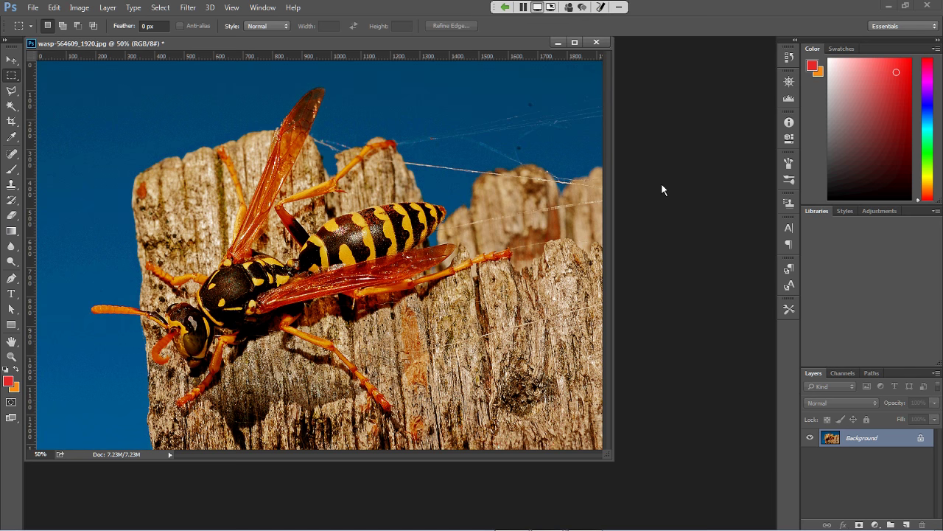
Step: Try Auto Color on the wasp photo, undo it, and try Auto Tone
click(81, 9)
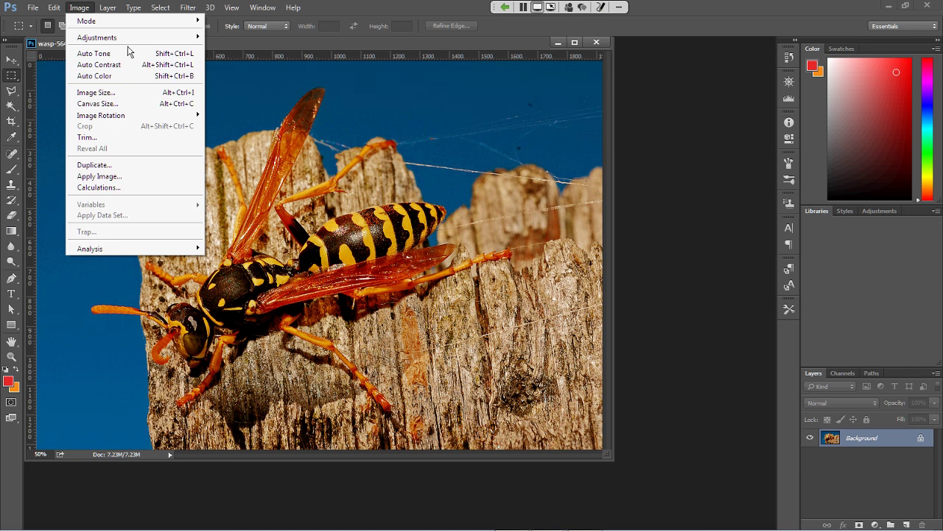
mouse_move(131, 38)
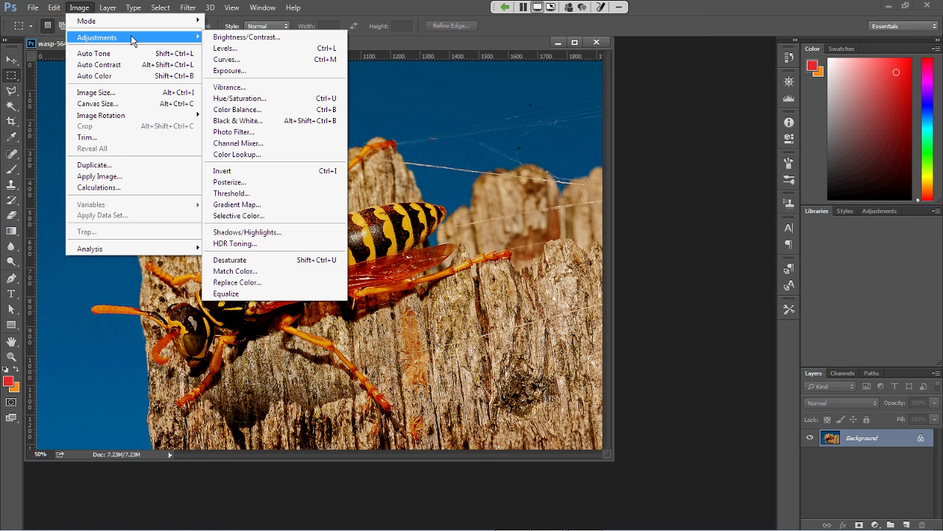
click(133, 77)
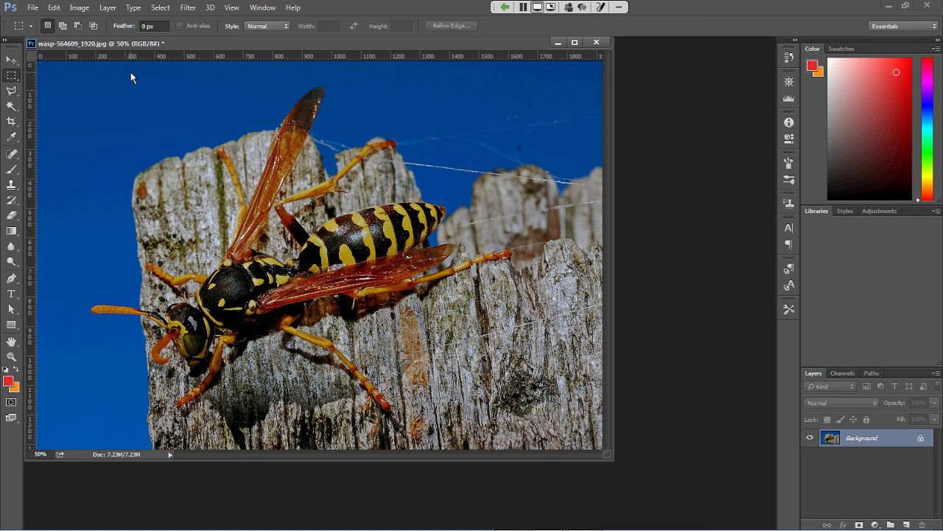
key(ctrl+z)
click(77, 7)
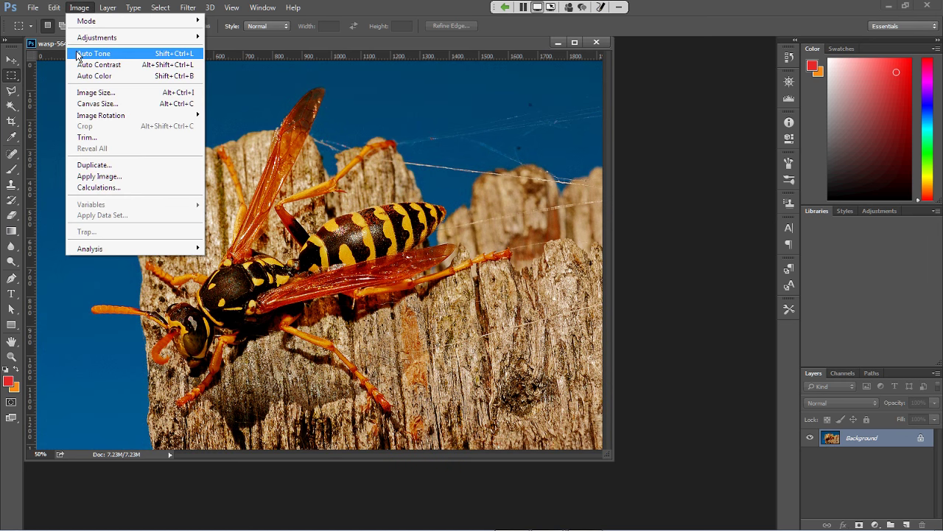
click(77, 54)
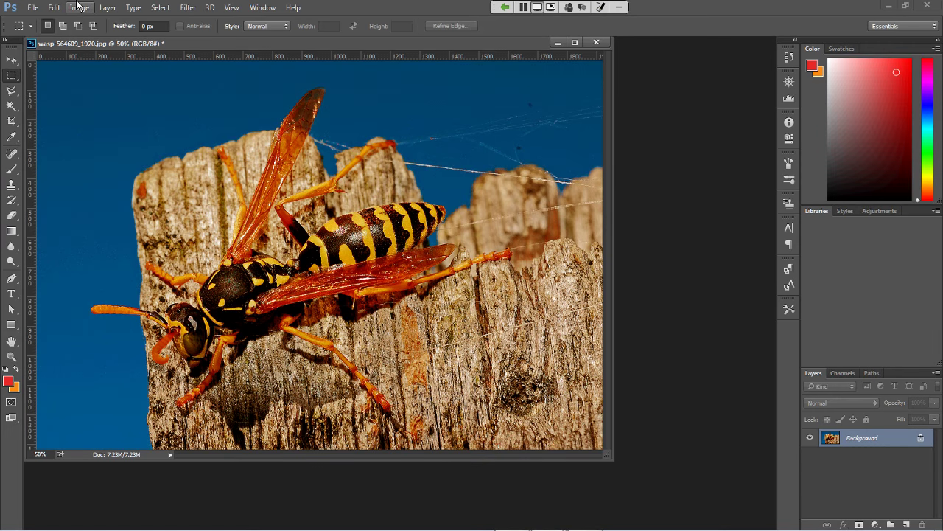
Step: Switch to the presentation slides
key(alt+Tab)
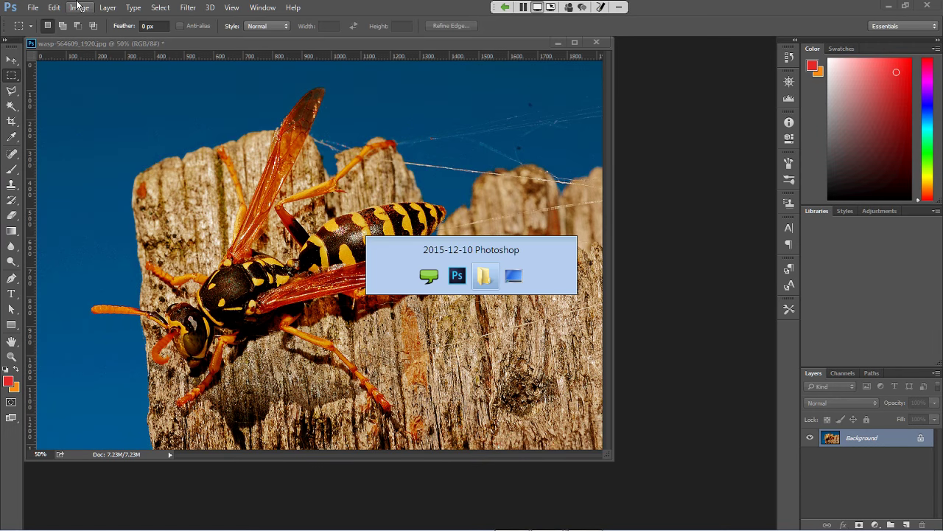
key(Tab)
key(Tab)
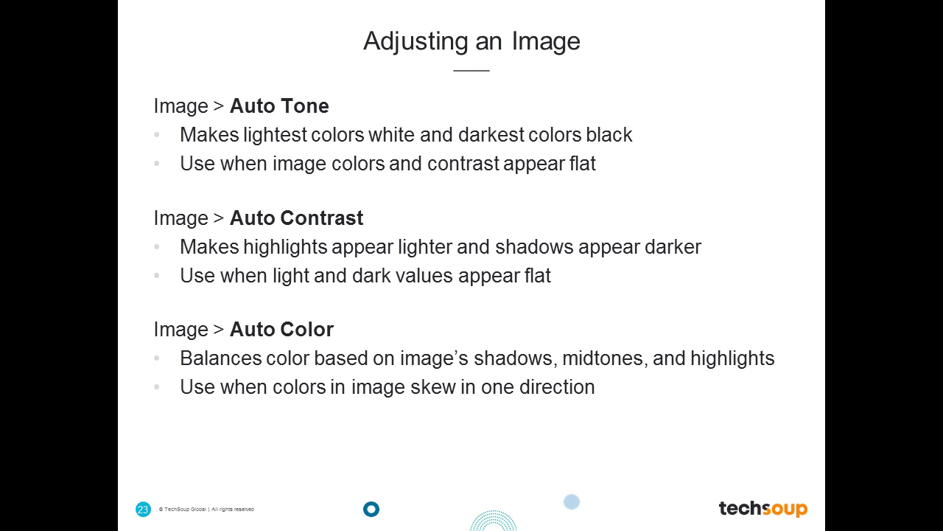
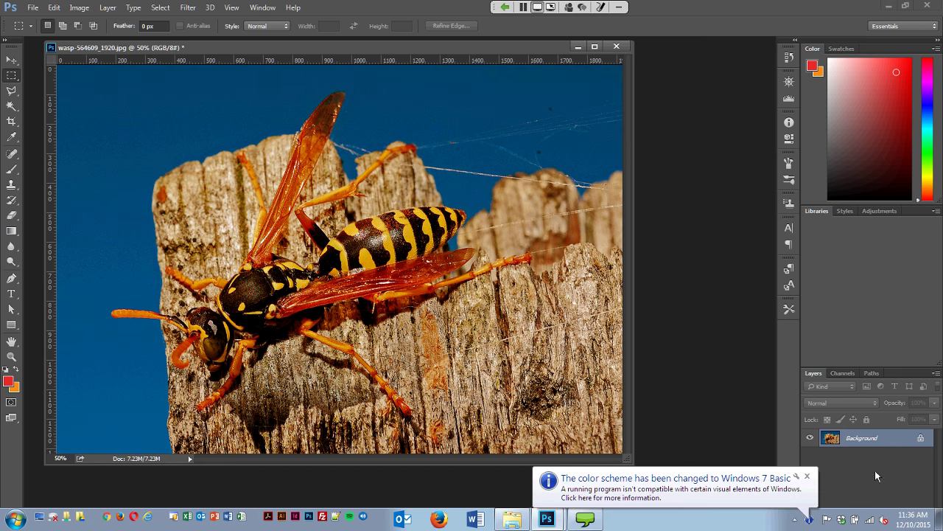
Step: Dismiss the color scheme notification and apply Auto Color to the wasp photo
click(806, 476)
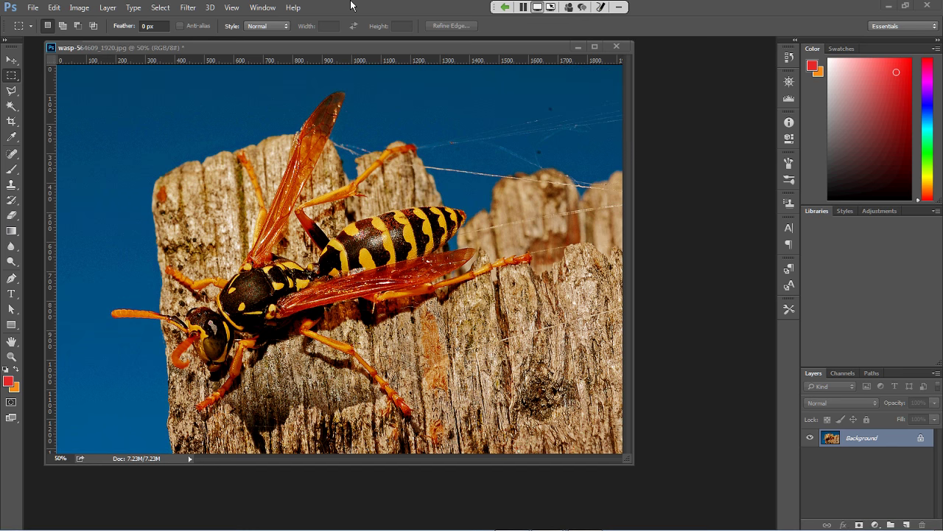
click(91, 6)
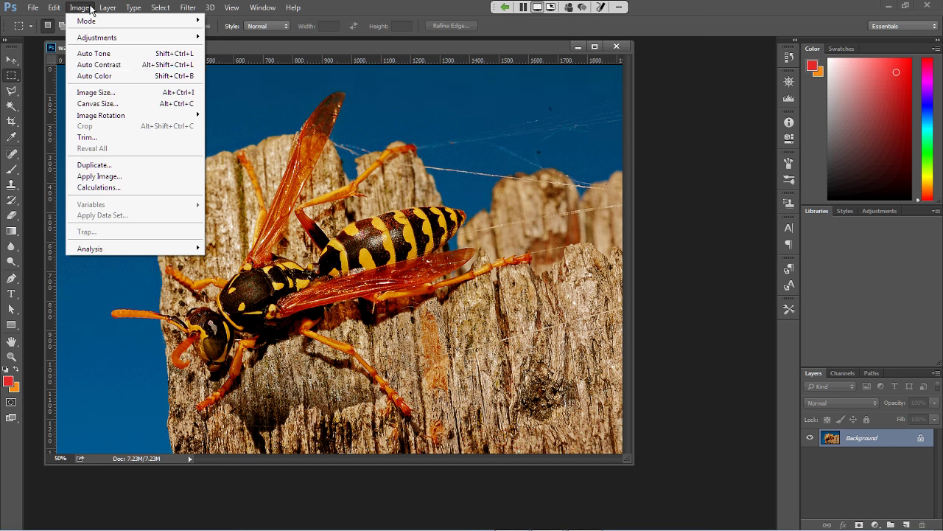
click(92, 77)
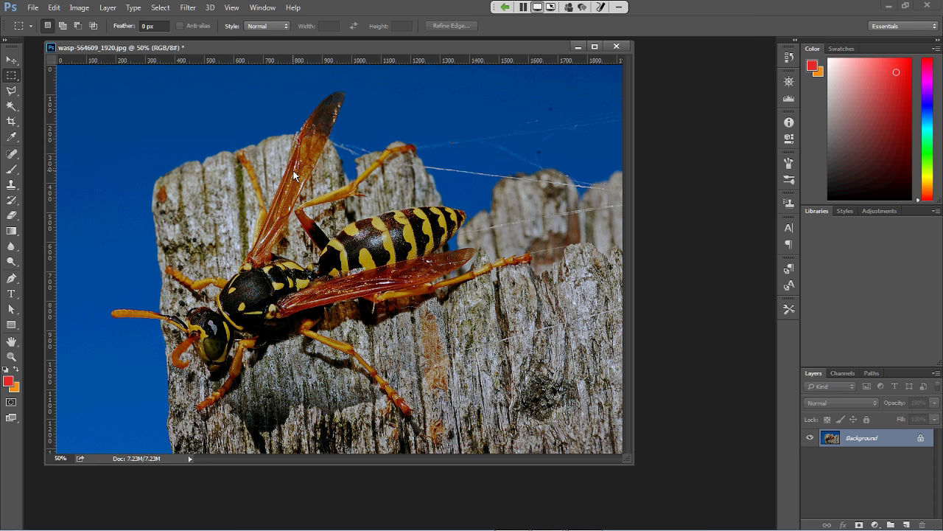
Step: Resize the wasp photo to 25 percent of its width and height
click(81, 7)
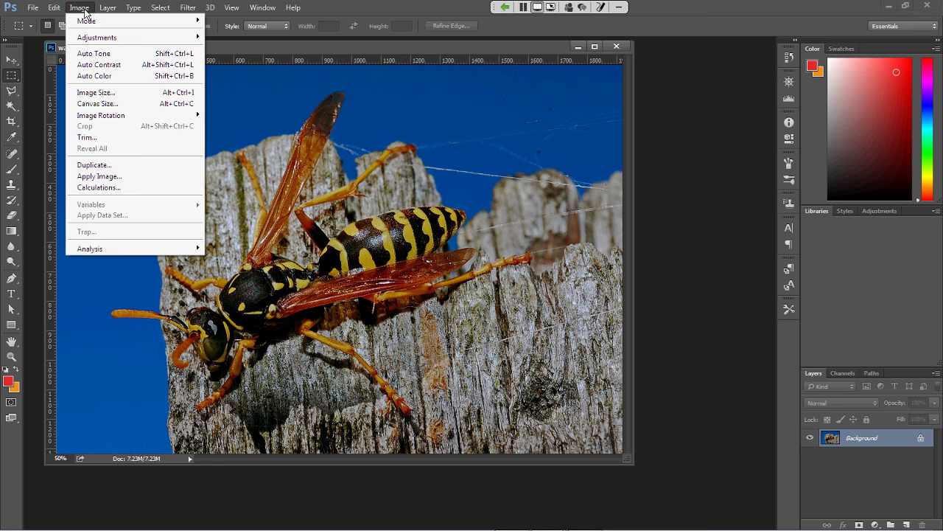
click(83, 9)
click(83, 8)
click(85, 91)
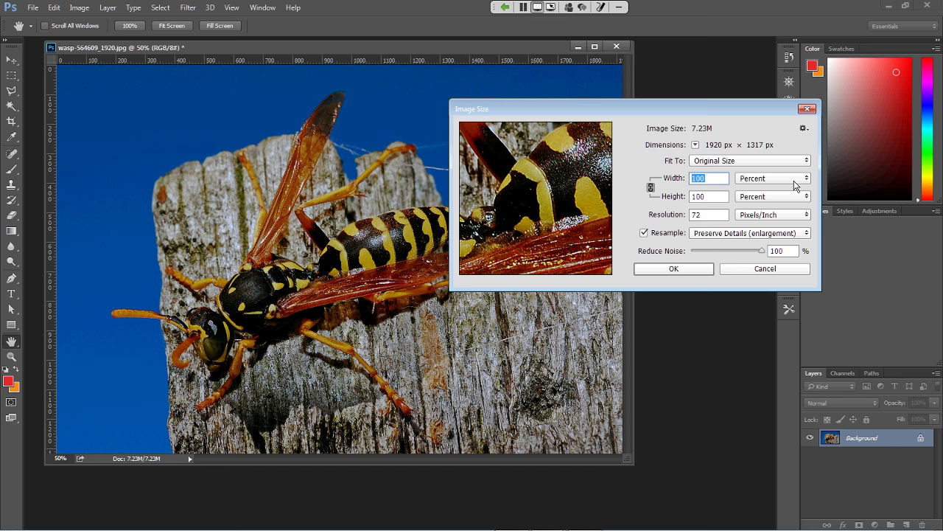
text(25)
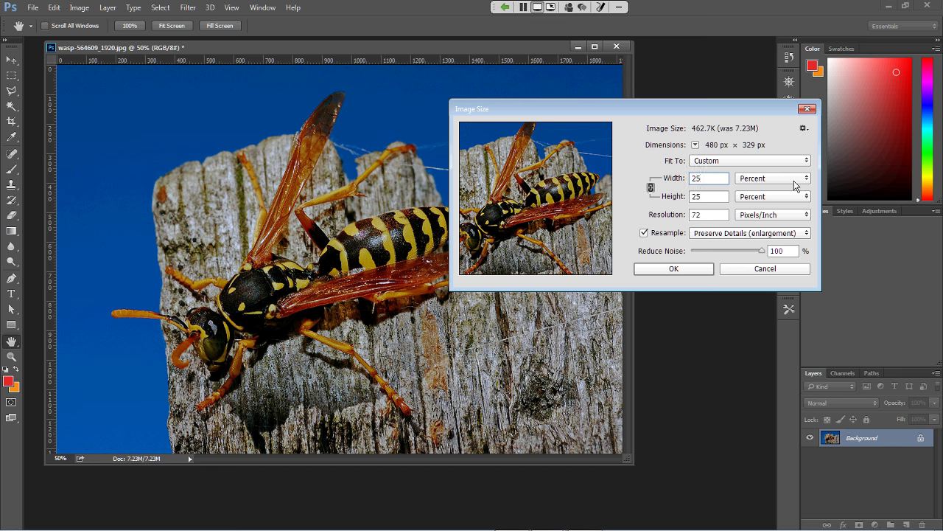
click(683, 269)
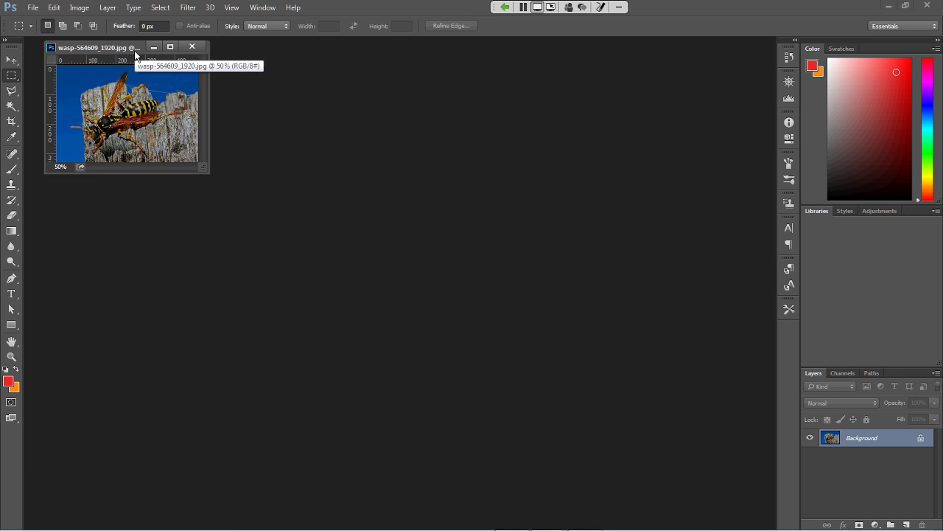
Step: Look through the file formats offered when saving the photo as a new file, and cancel the save
click(30, 9)
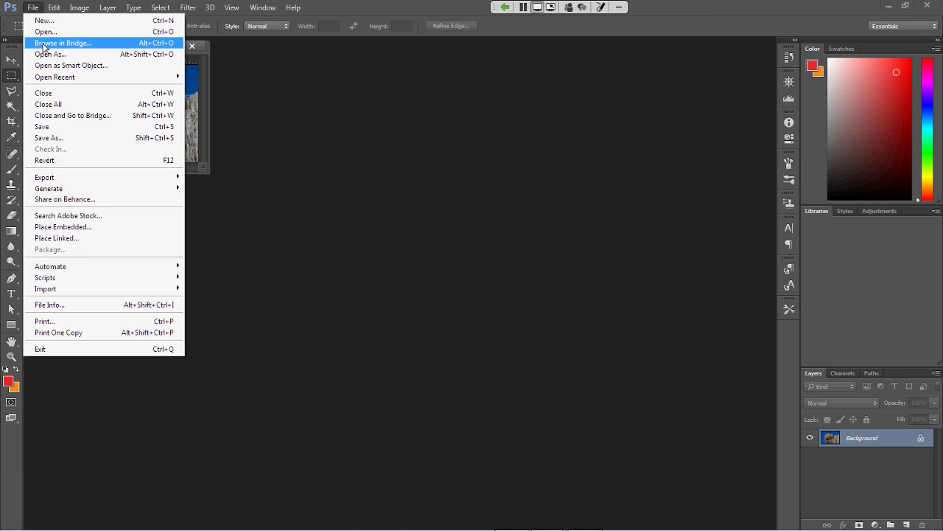
click(71, 136)
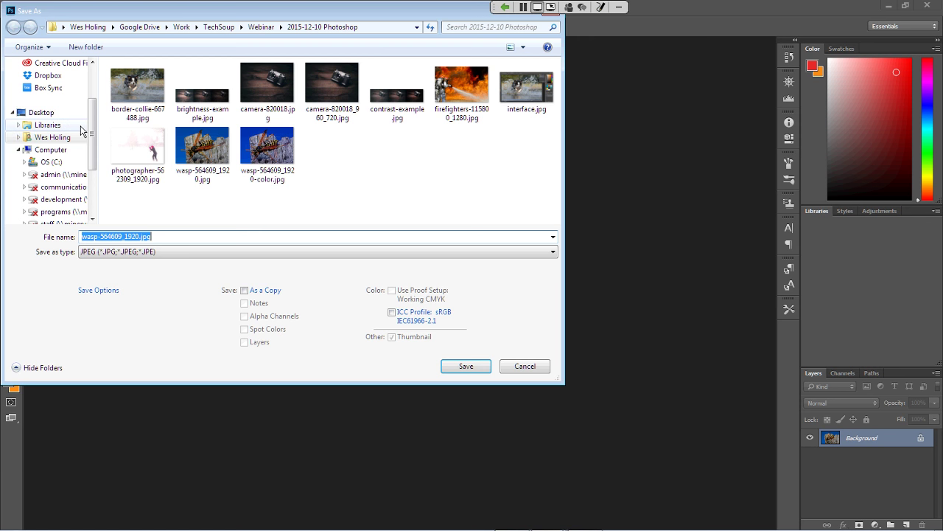
click(143, 253)
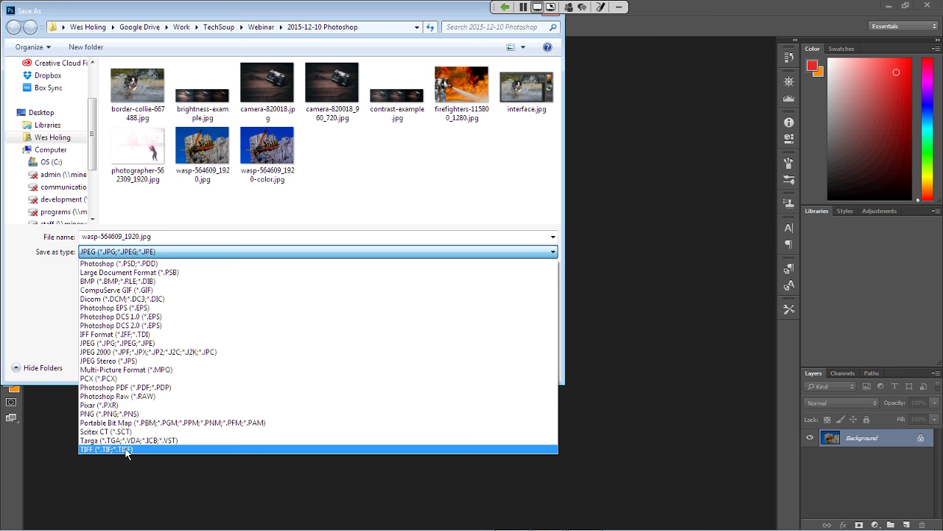
click(38, 303)
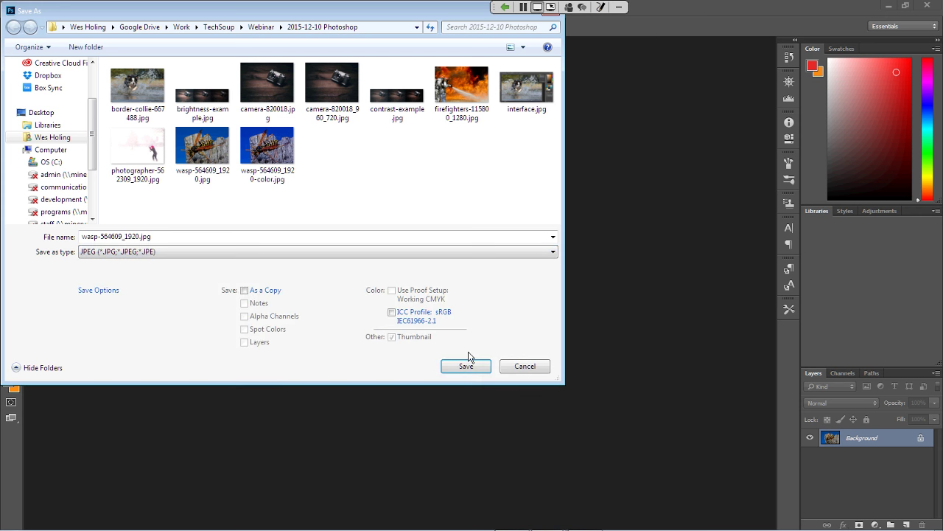
click(524, 366)
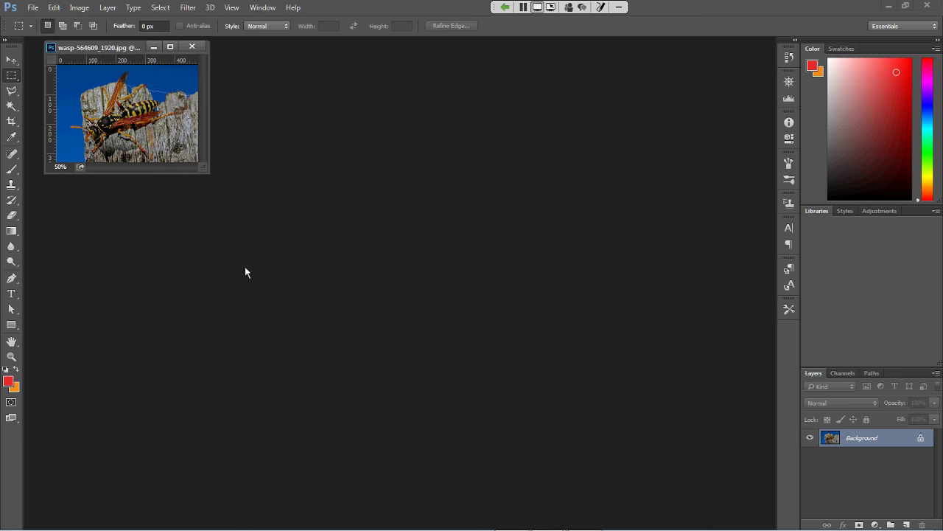
Step: Start a Save for Web (Legacy) export of the wasp photo and reposition its dialog
click(40, 9)
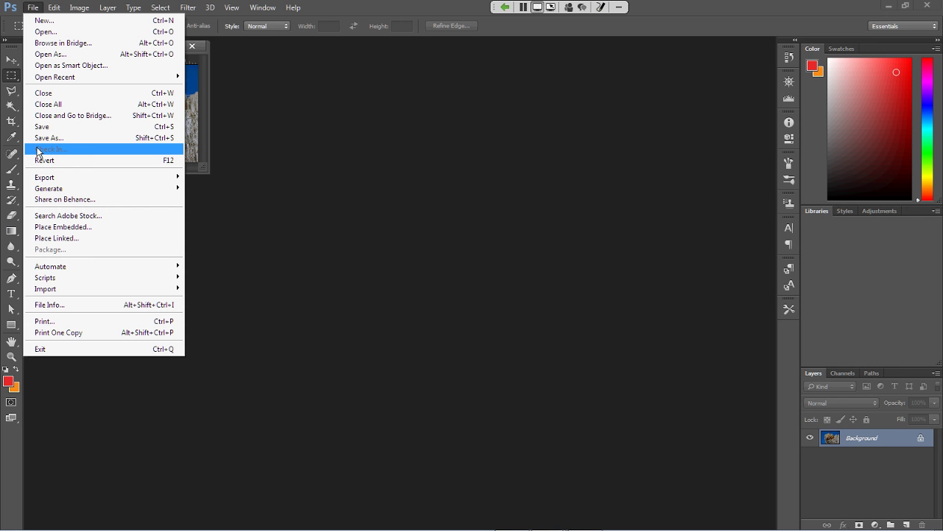
mouse_move(51, 178)
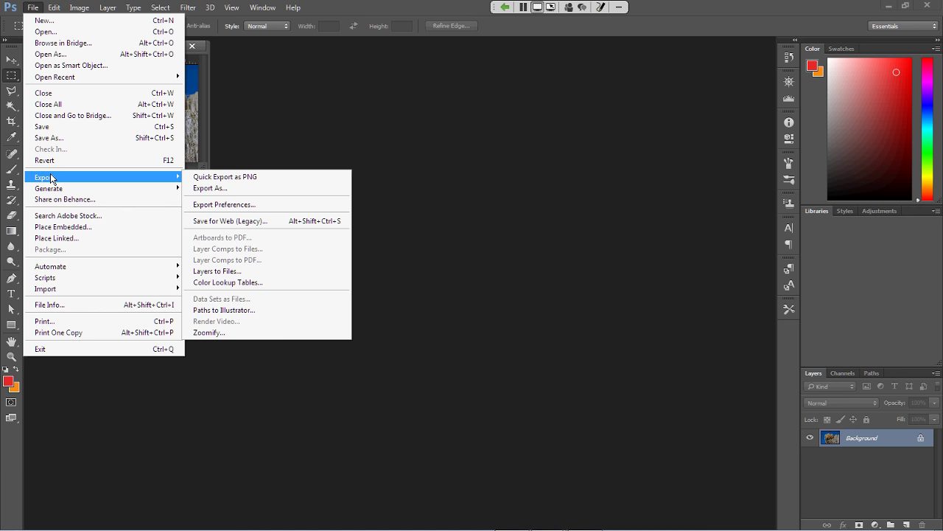
click(279, 221)
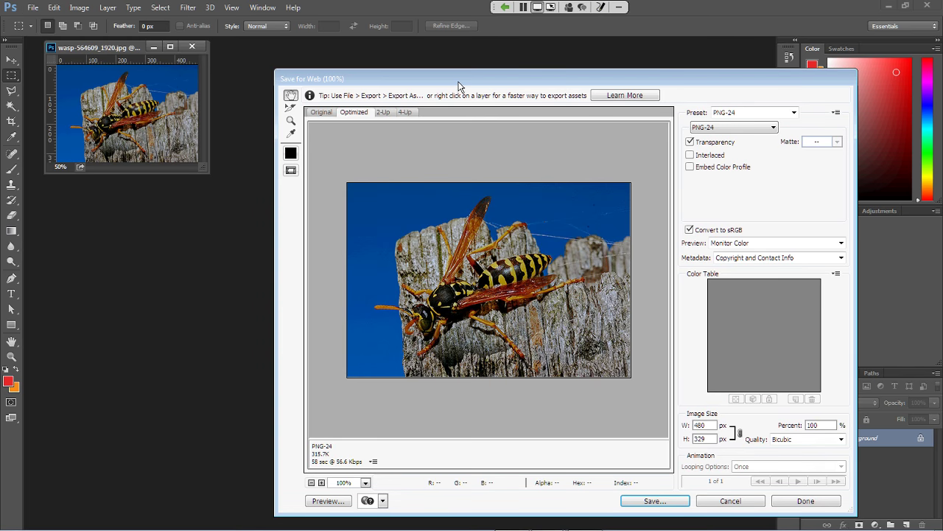
drag(460, 84, 392, 73)
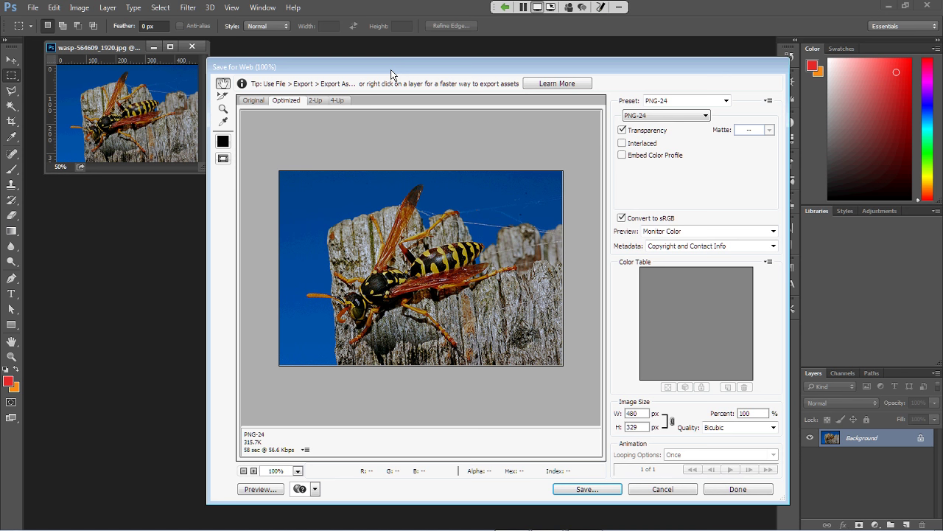
Step: Choose the JPEG High preset for the web export and open the image width for editing
click(726, 101)
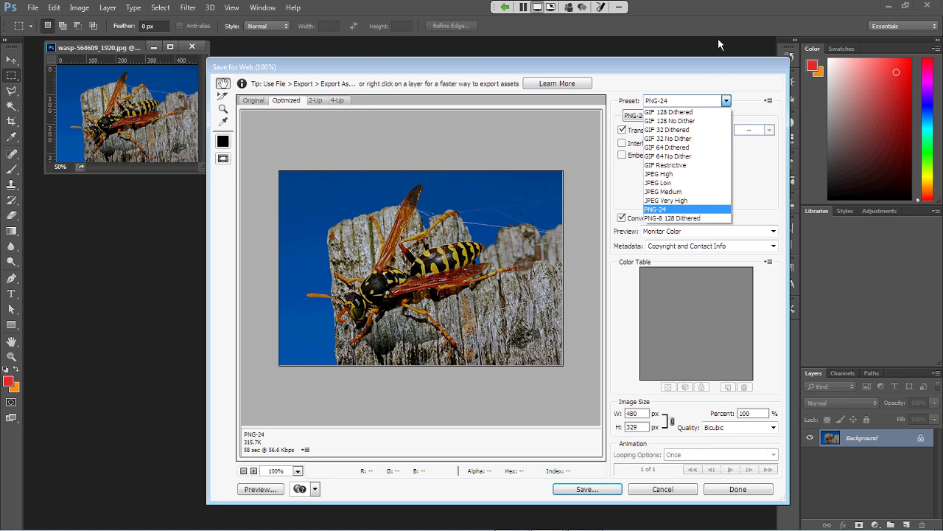
key(Escape)
key(Up)
key(Up)
key(Up)
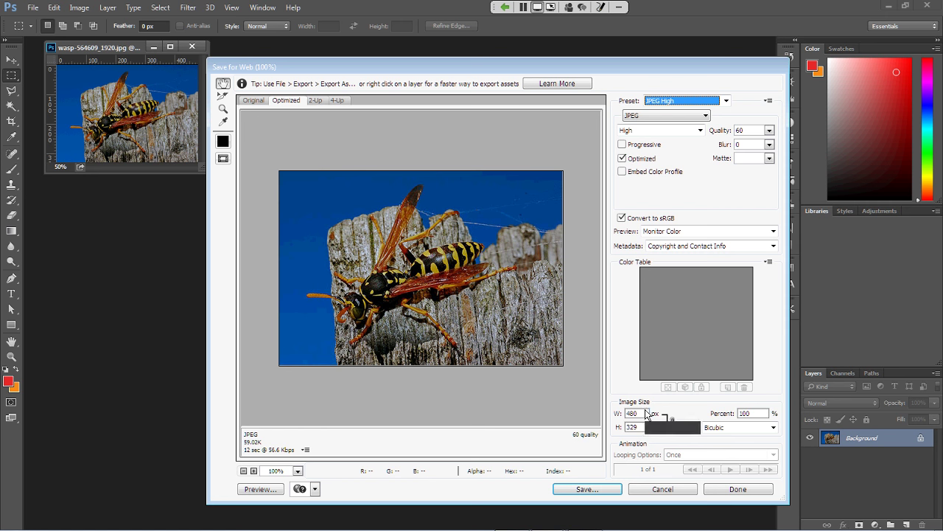
click(642, 414)
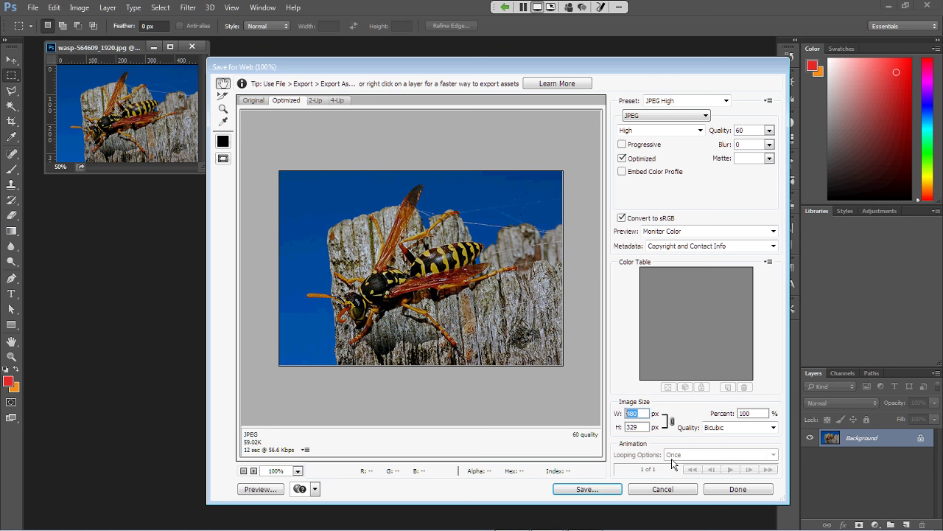
Step: Set the web export width to 320 px, proceed to saving the optimized file, and cancel both the save and the export
text(320)
key(Tab)
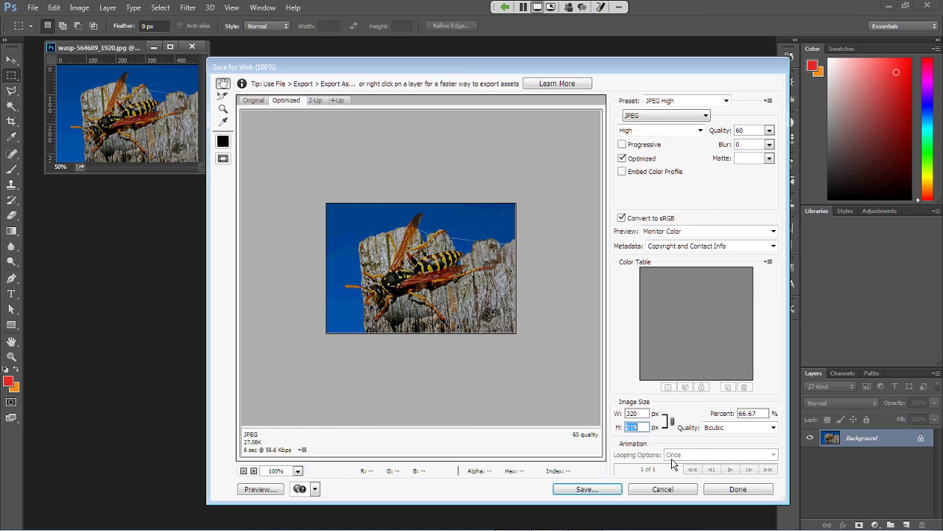
click(612, 488)
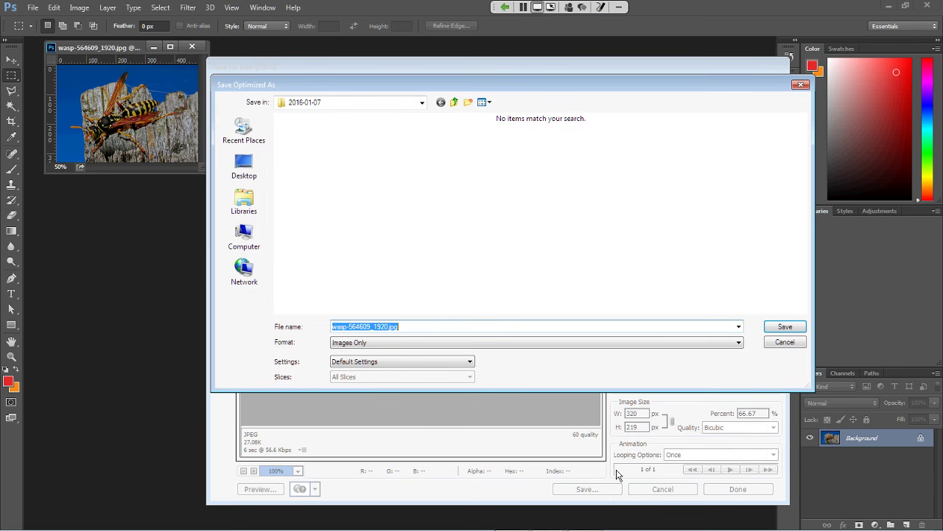
drag(399, 327, 390, 327)
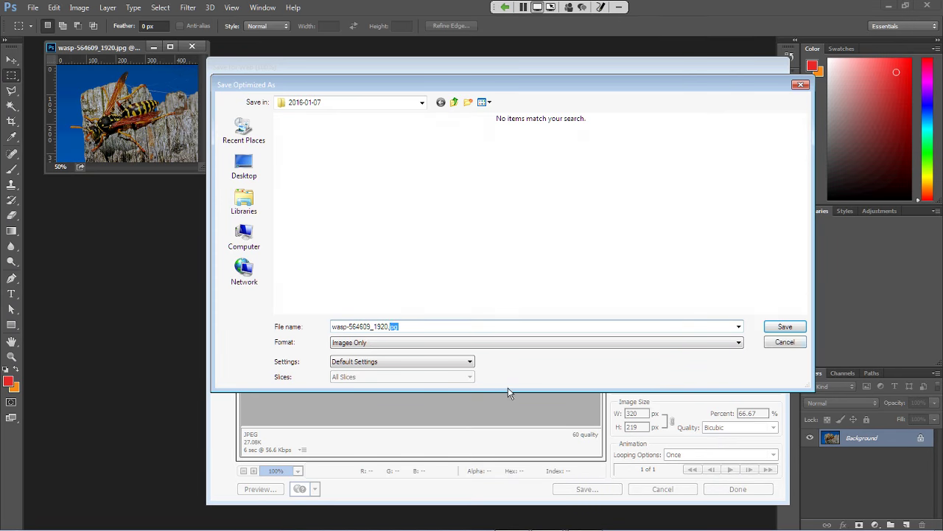
click(782, 343)
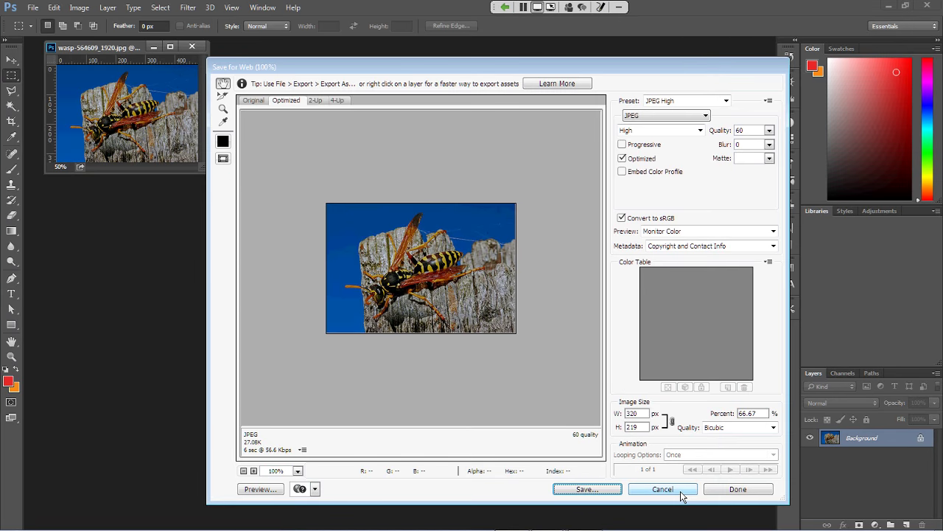
click(661, 488)
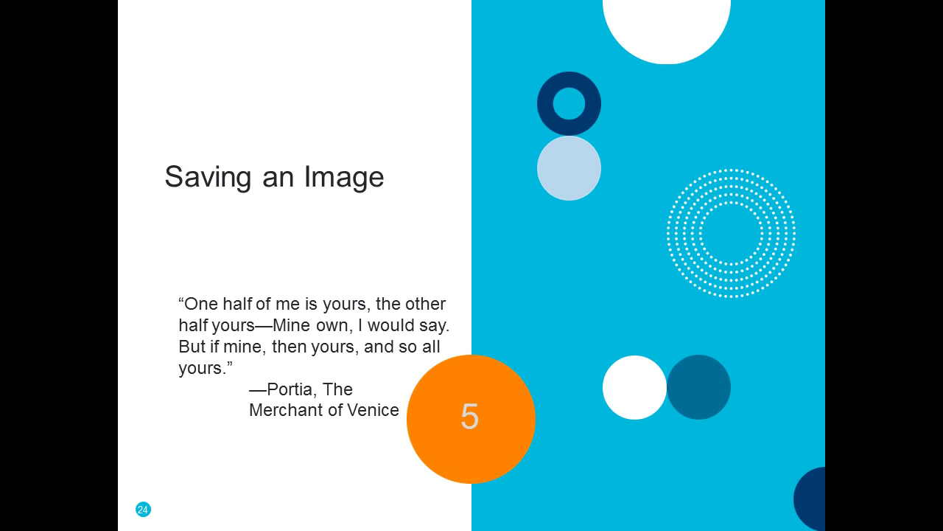
key(Right)
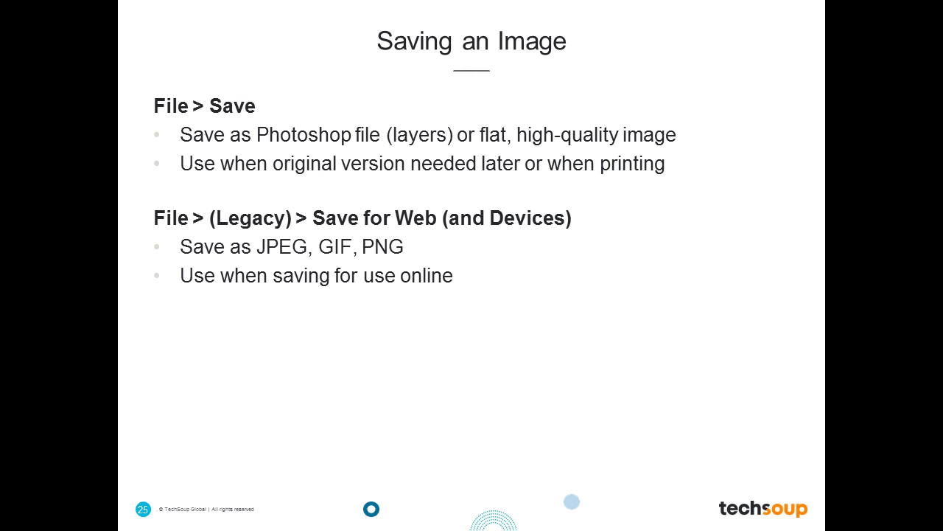
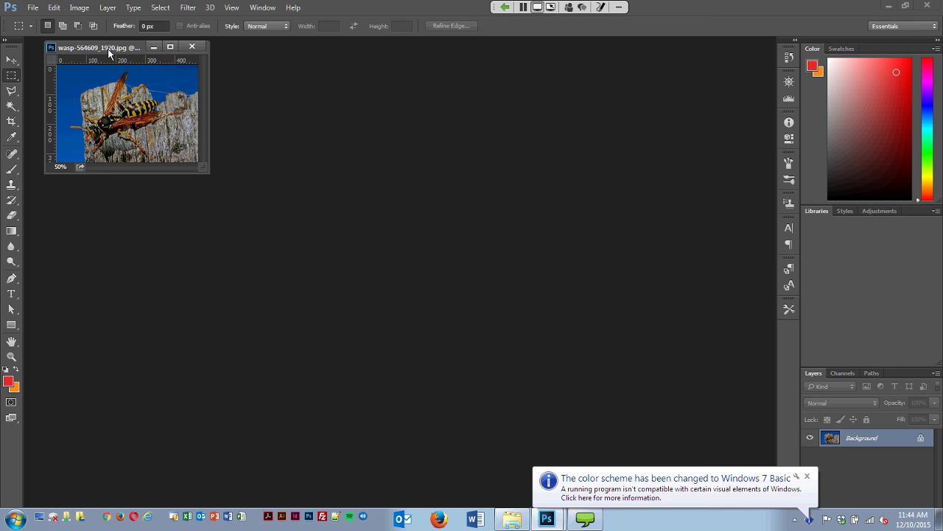
Step: Move the wasp photo window away from the workspace corner, view it at 100 percent, and look through the zoom commands
drag(108, 48, 134, 91)
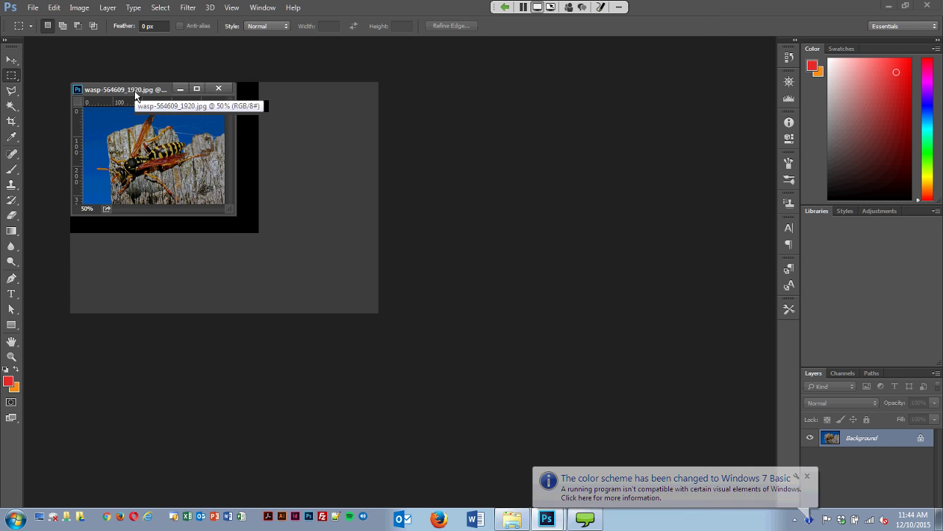
key(ctrl+1)
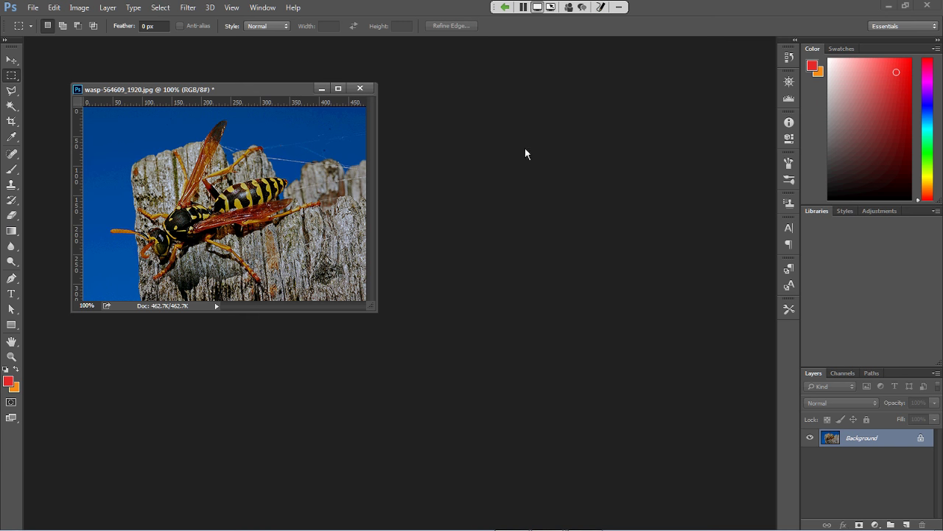
click(232, 7)
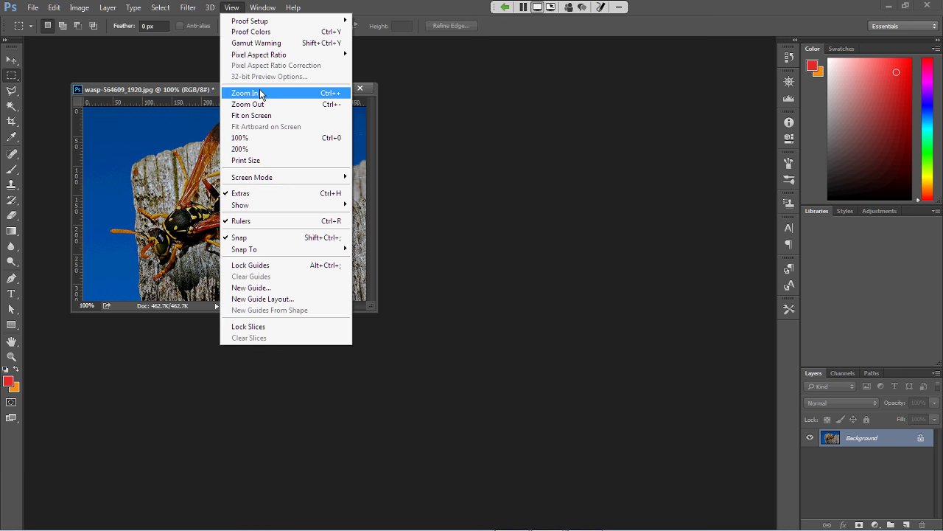
click(206, 93)
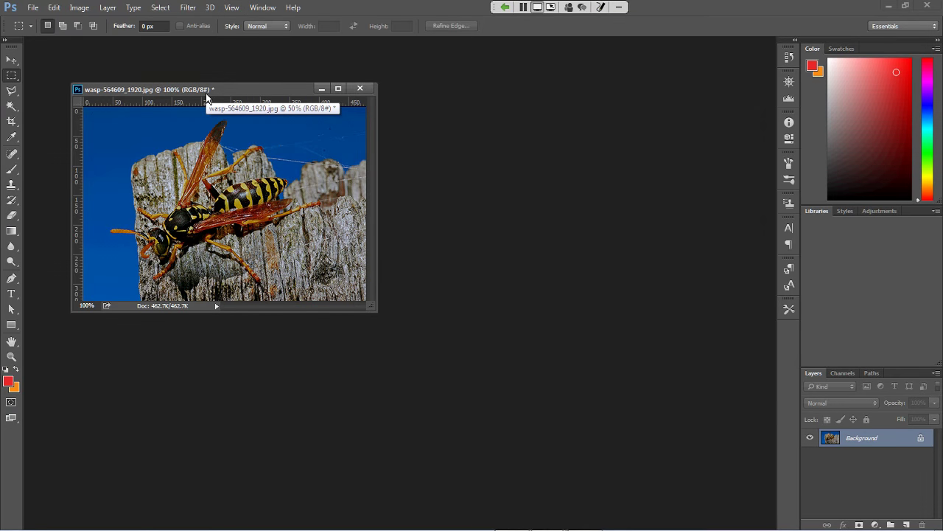
Step: Magnify the wasp photo to 1600 percent to examine its individual pixels, and return it to 100 percent
key(ctrl+plus)
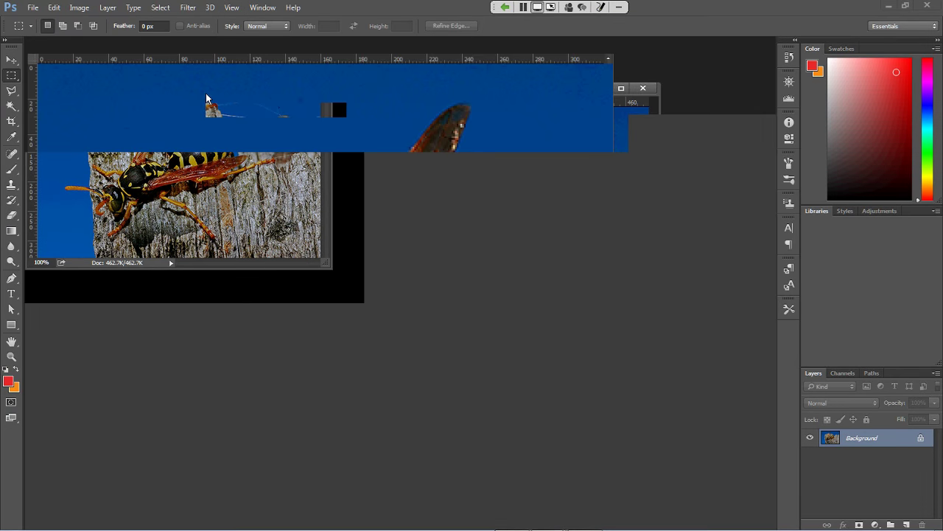
key(ctrl+plus)
key(ctrl+plus)
key(ctrl+plus)
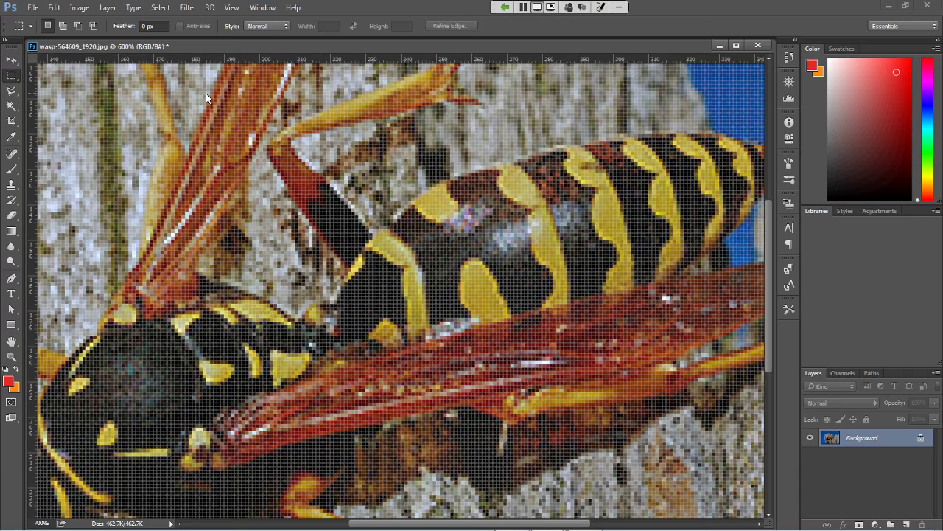
key(ctrl+plus)
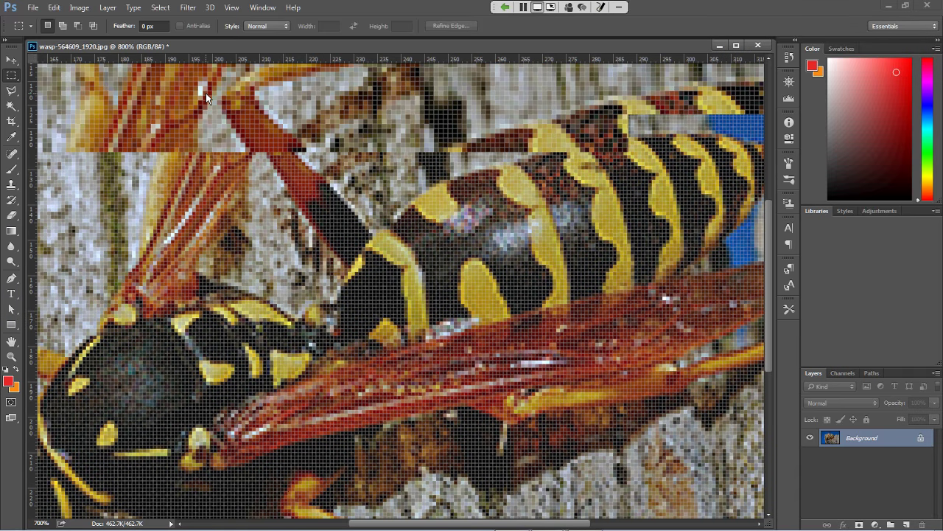
key(ctrl+plus)
key(ctrl+plus)
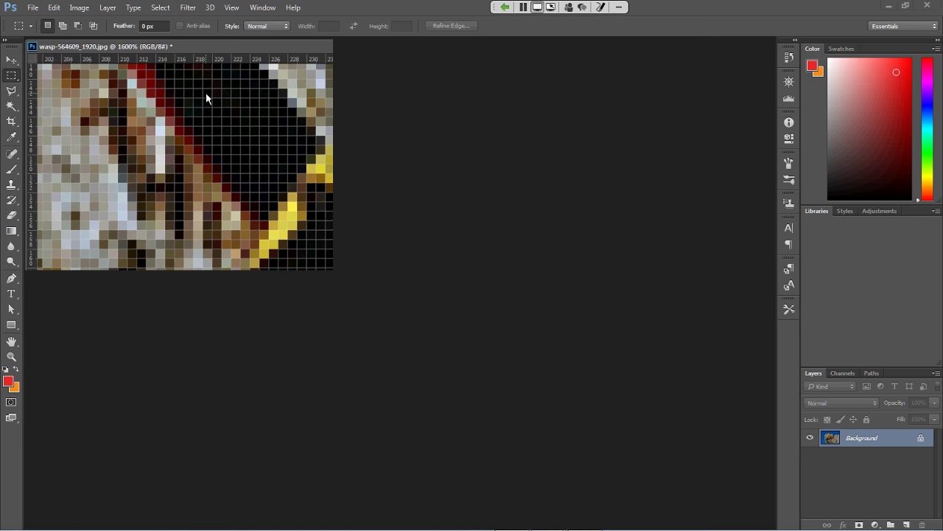
key(ctrl+1)
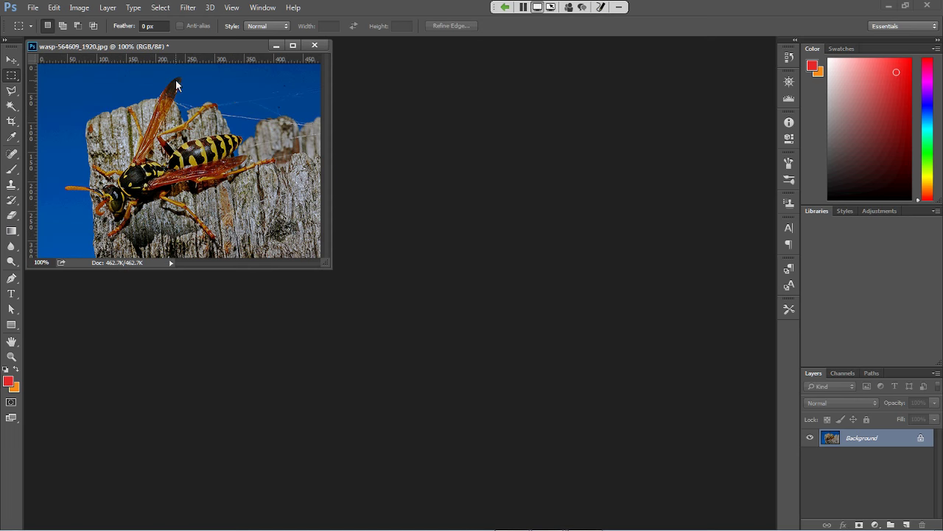
drag(171, 46, 305, 105)
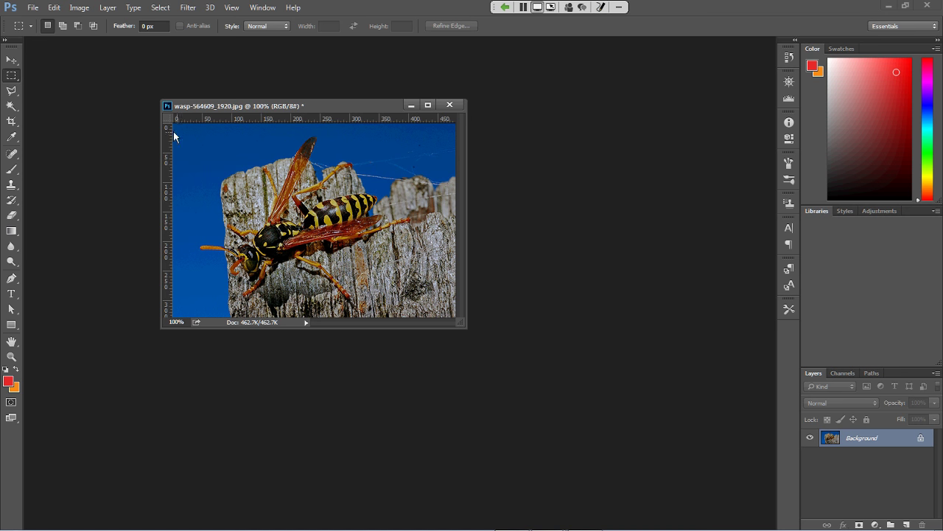
Step: Select the blue sky with the Magic Wand at tolerance 32, adding the separate patch below the web thread
click(13, 107)
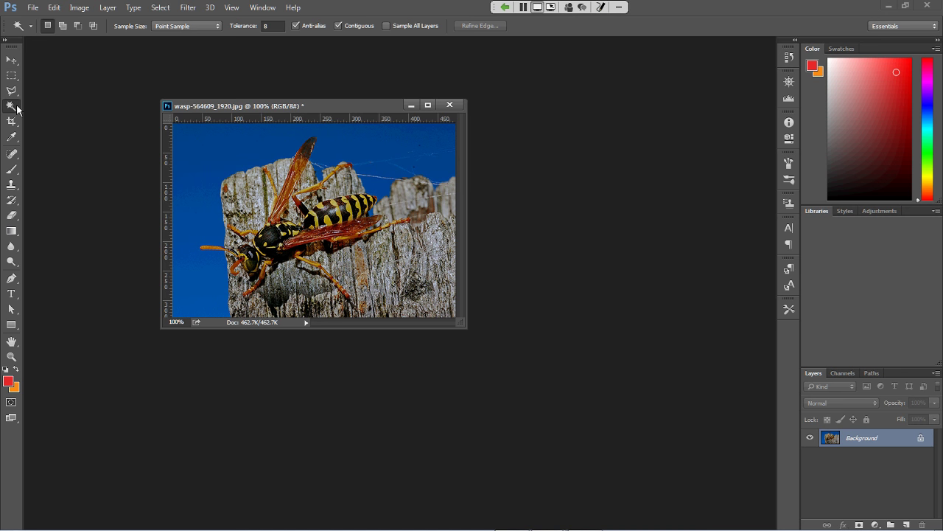
click(274, 31)
click(204, 145)
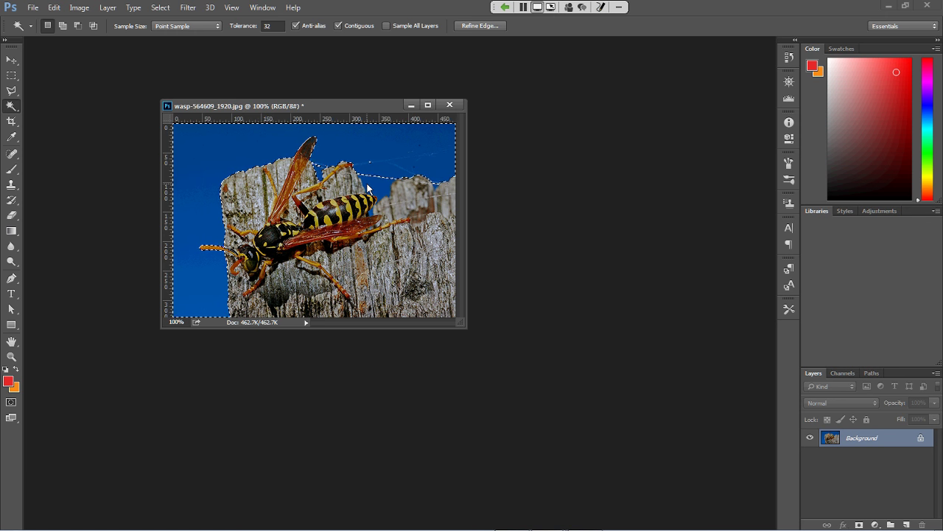
key(shift)
Step: Fill the selected sky with white in Normal mode at 100% opacity, and deselect it
click(51, 7)
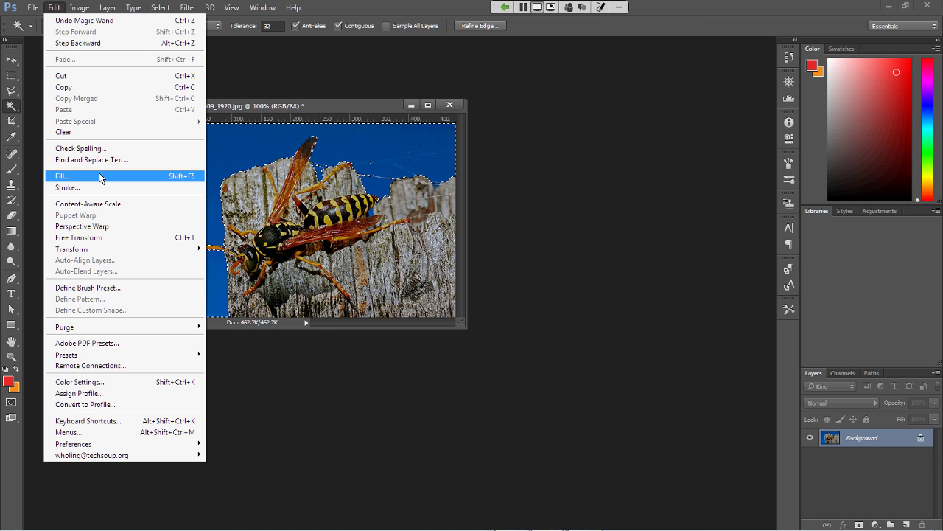
click(99, 175)
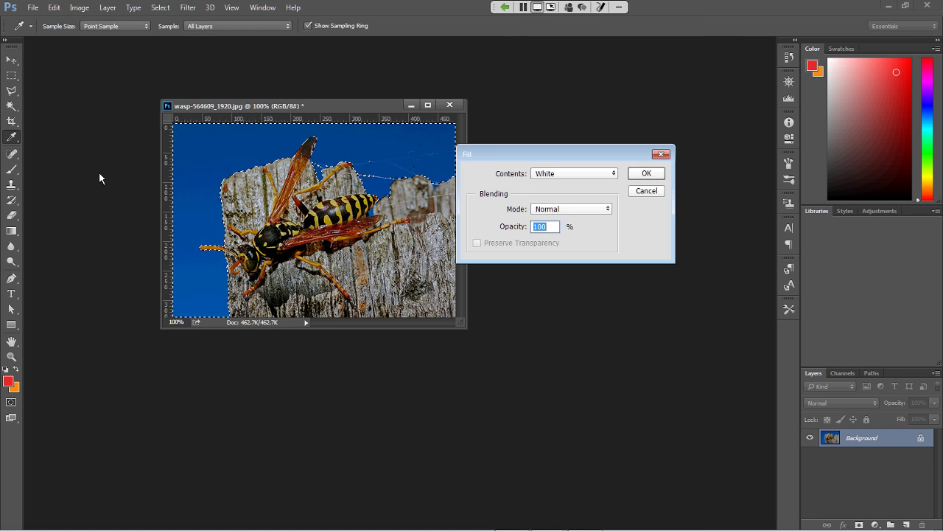
click(568, 175)
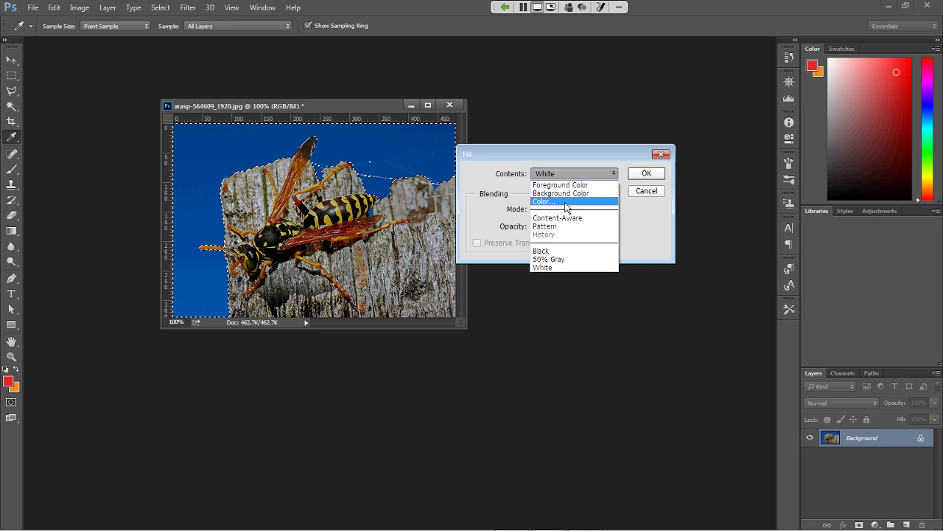
click(565, 268)
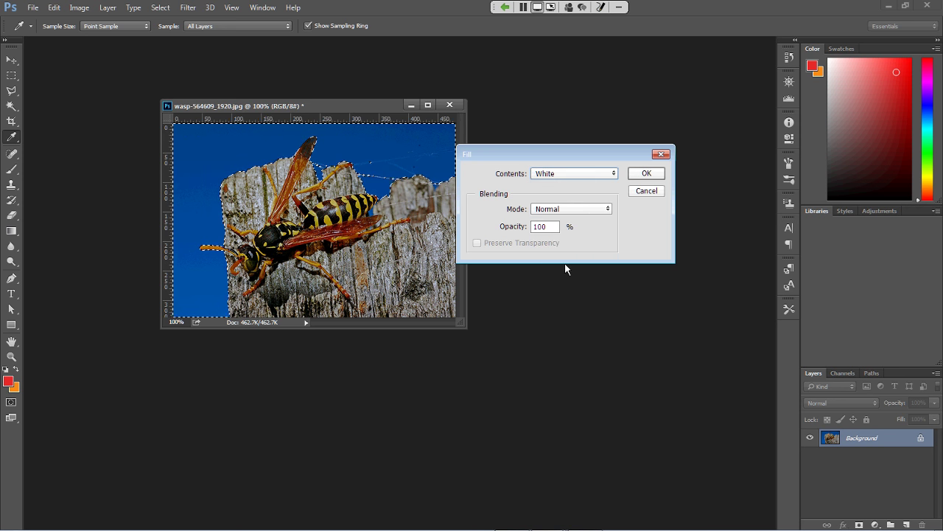
click(644, 174)
key(w)
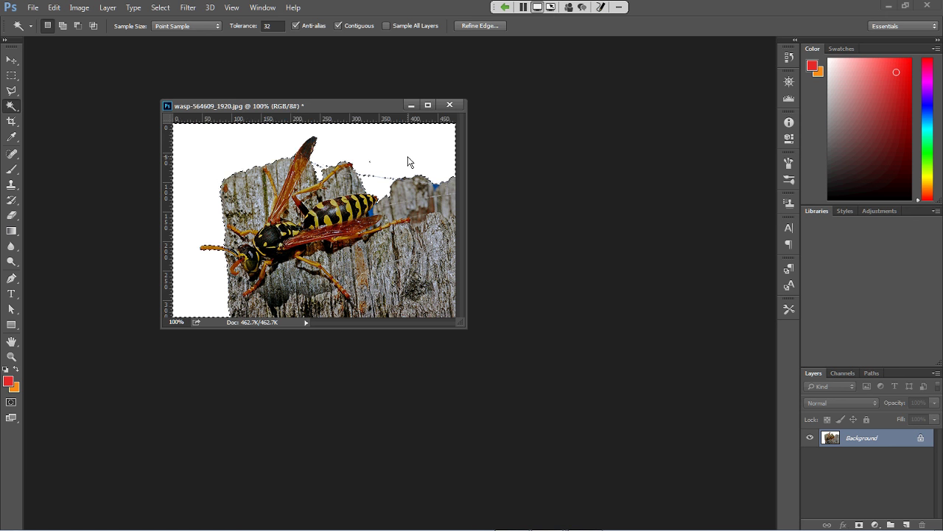
key(ctrl+d)
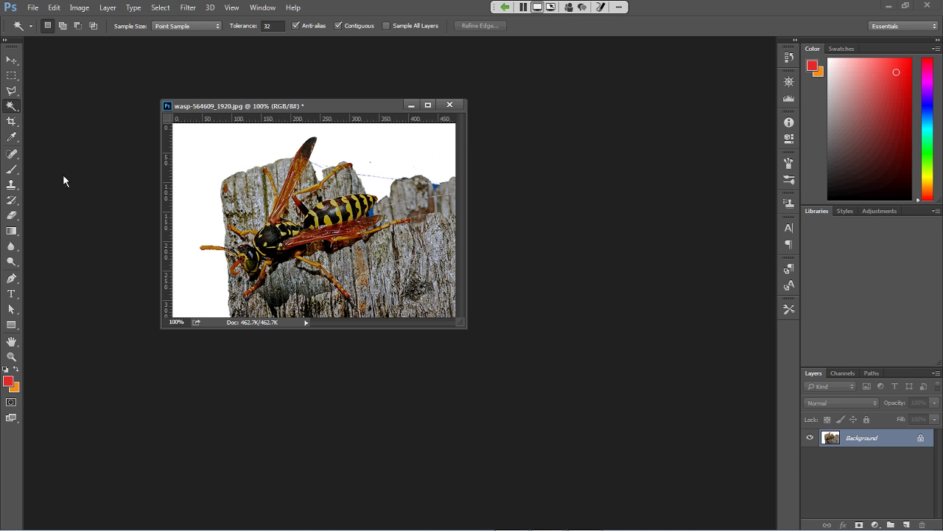
Step: Choose the Eraser tool and set its brush size to 20 px
click(12, 217)
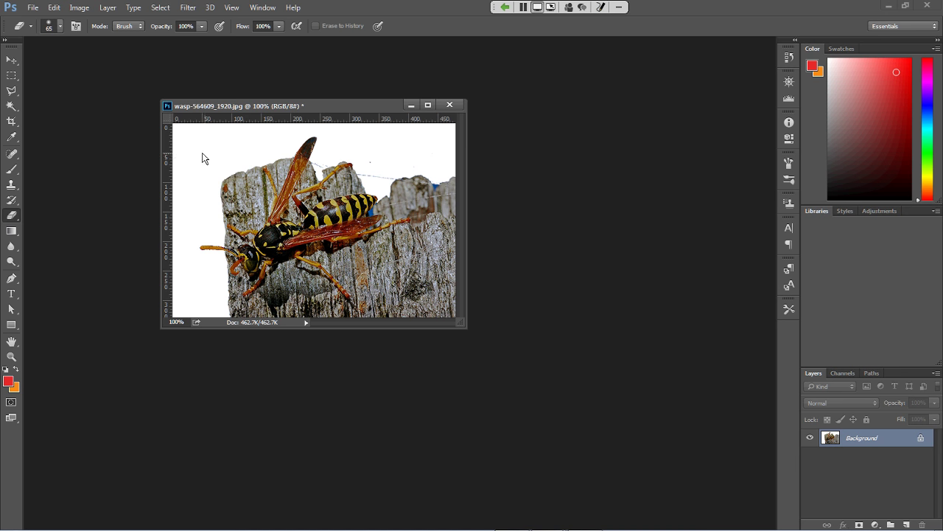
click(61, 28)
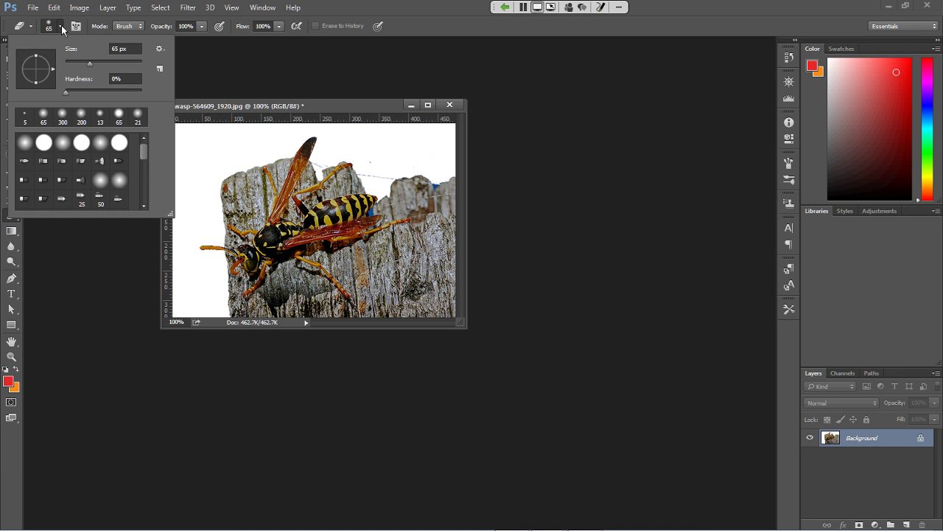
drag(116, 49, 99, 47)
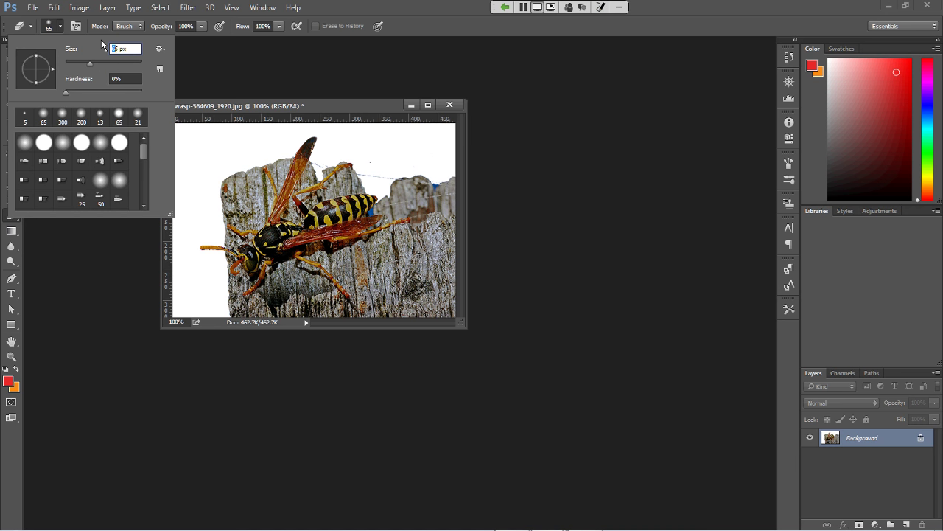
key(shift+Right)
text(20)
key(Return)
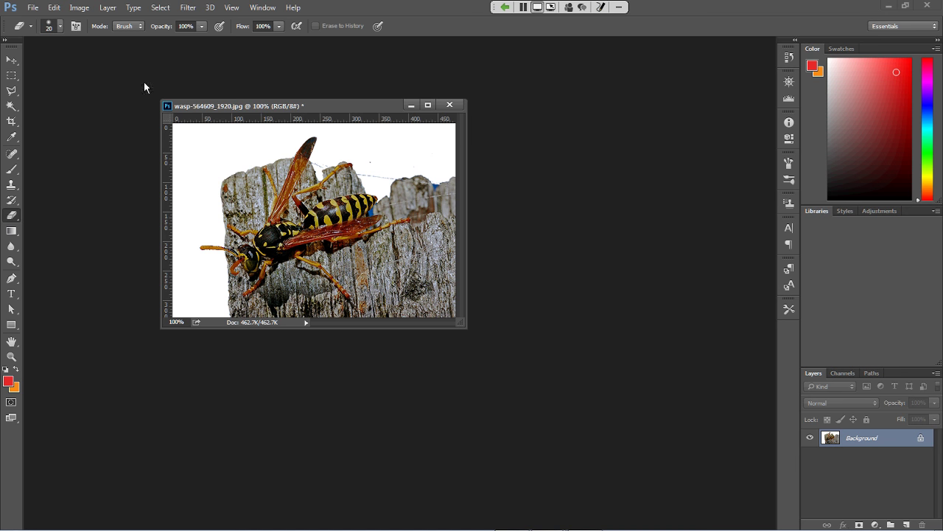
Step: Try erasing the leftover web thread in the white background, undo it, and check the orange background color without changing it
click(364, 174)
key(ctrl+z)
click(15, 387)
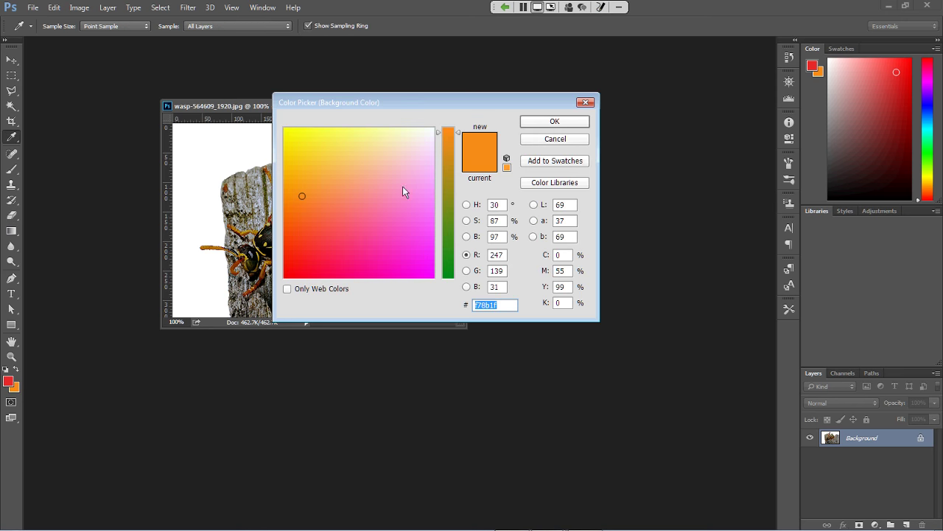
click(561, 139)
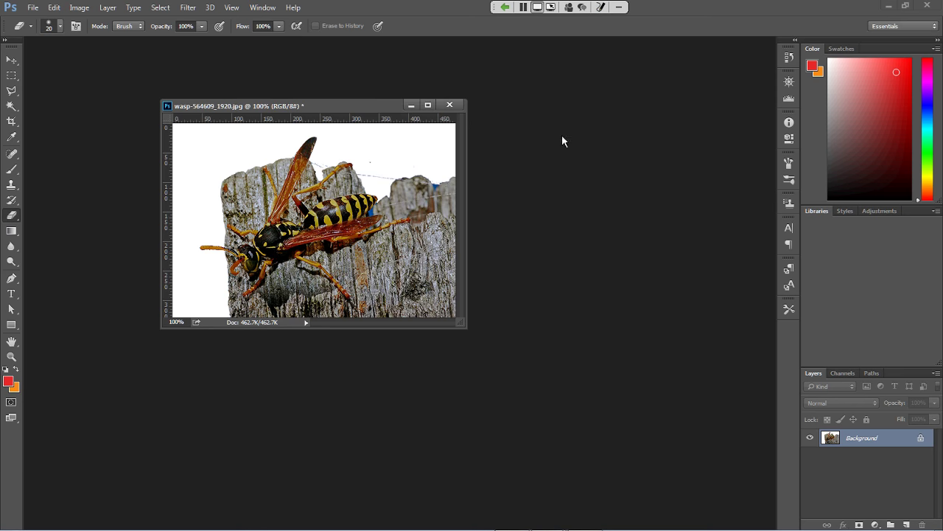
Step: Set the background color to white (#ffffff) and erase the leftover web thread above the wooden post
click(16, 390)
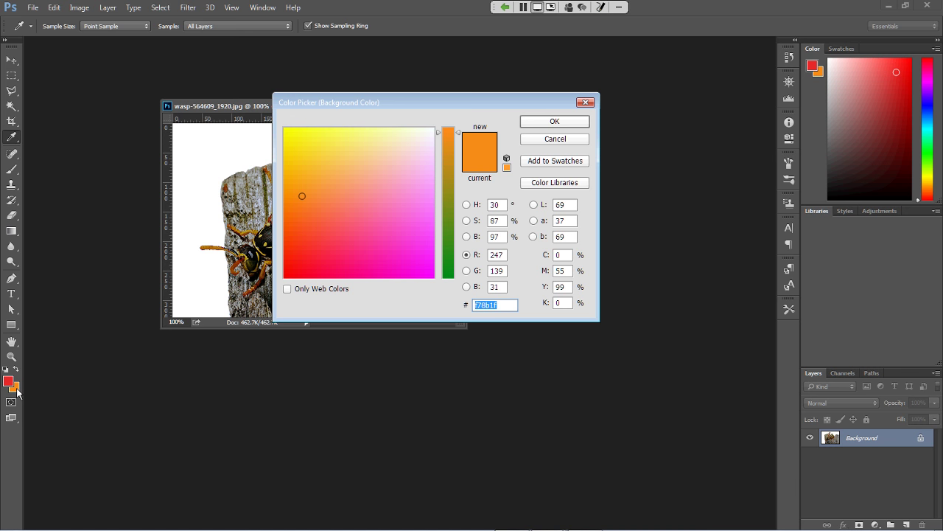
mouse_move(412, 146)
mouse_down()
mouse_move(438, 127)
mouse_move(442, 139)
mouse_move(438, 130)
mouse_up()
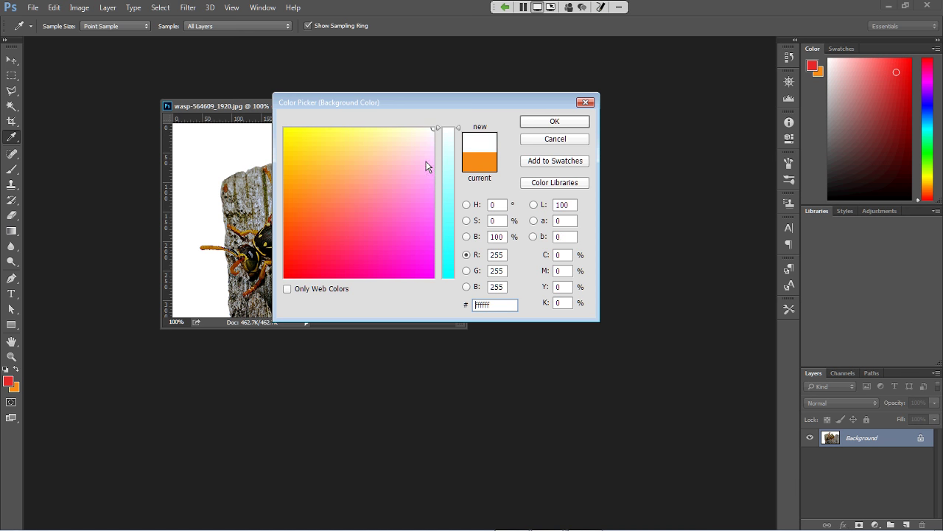
click(542, 128)
key(e)
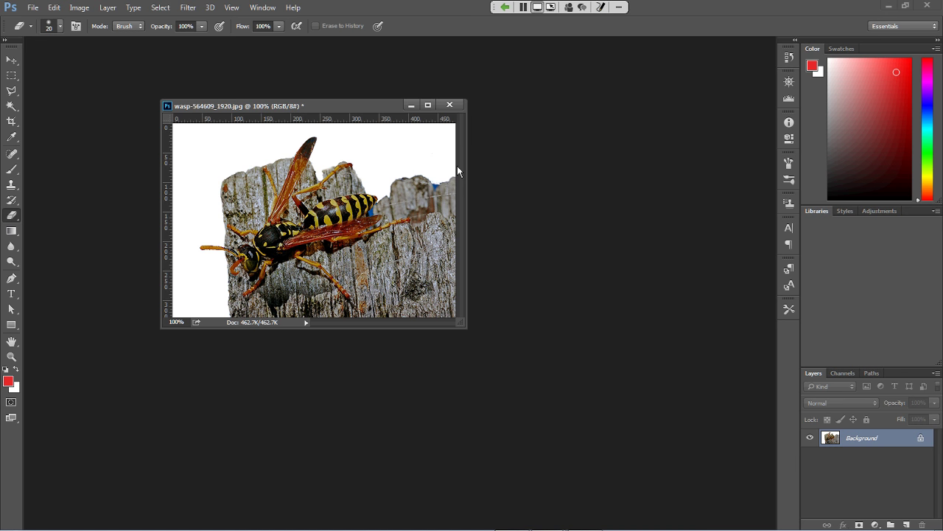
Step: Review the wasp photo's edit history and revert the image to the Deselect state, before the eraser strokes
click(788, 59)
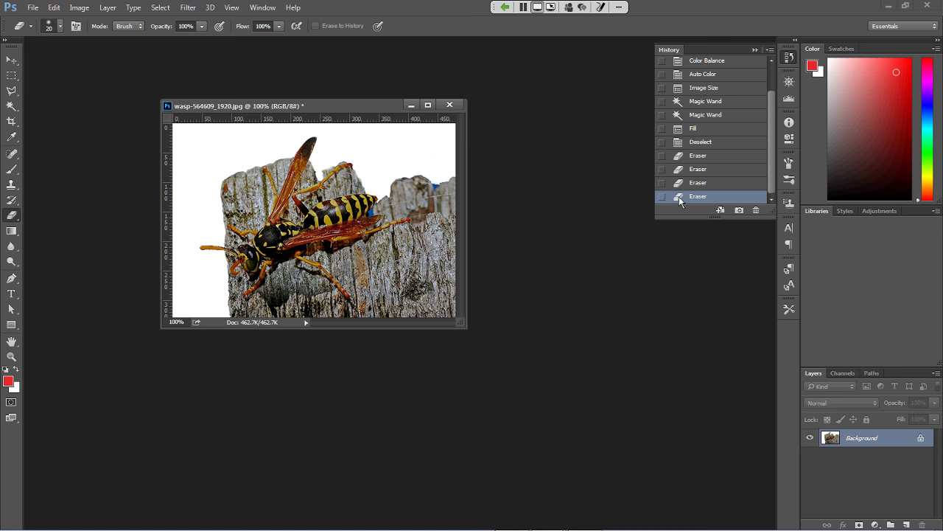
scroll(684, 141, up, 2)
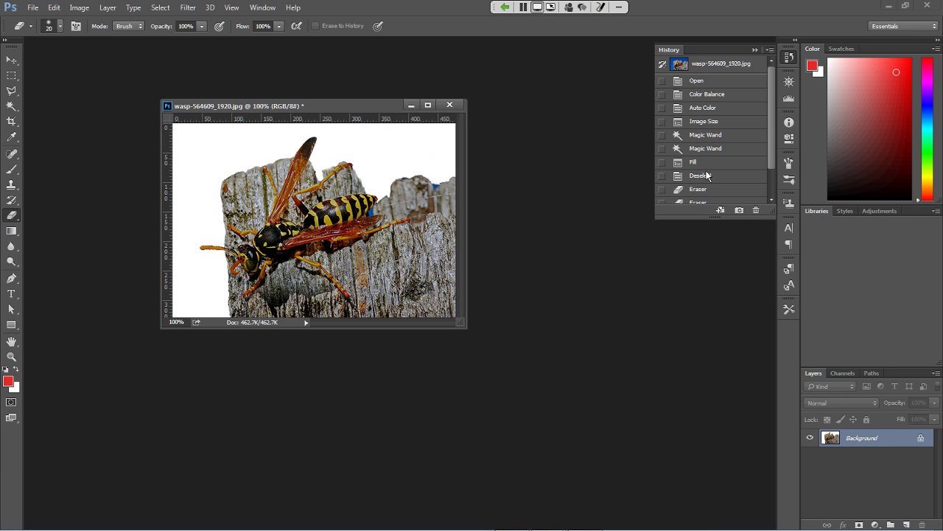
drag(772, 153, 773, 188)
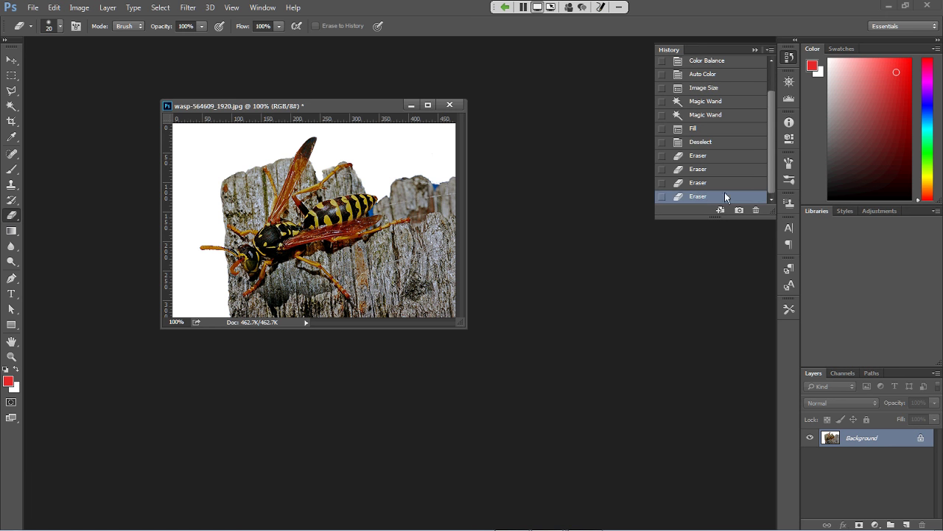
click(698, 140)
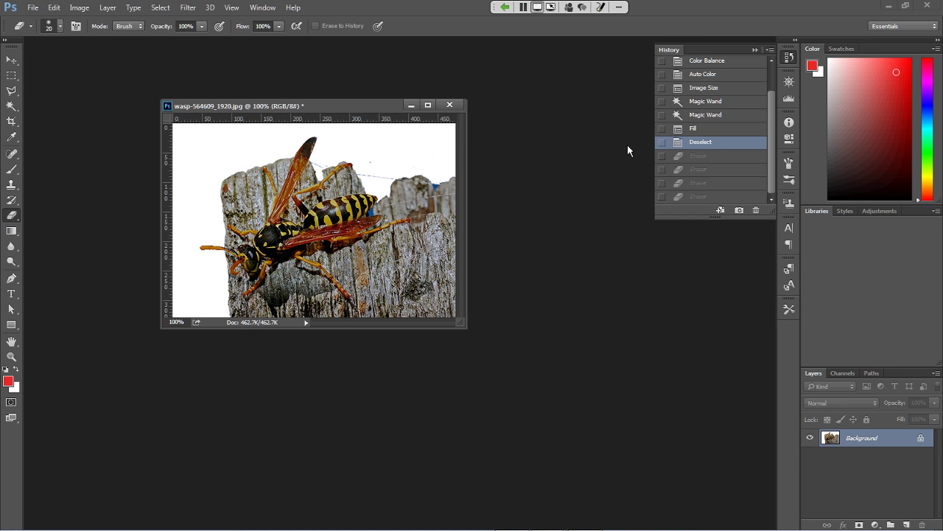
Step: Close the wasp photo without saving and open camera-820018.jpg from the 2015-12-10 Photoshop folder
click(451, 107)
click(489, 209)
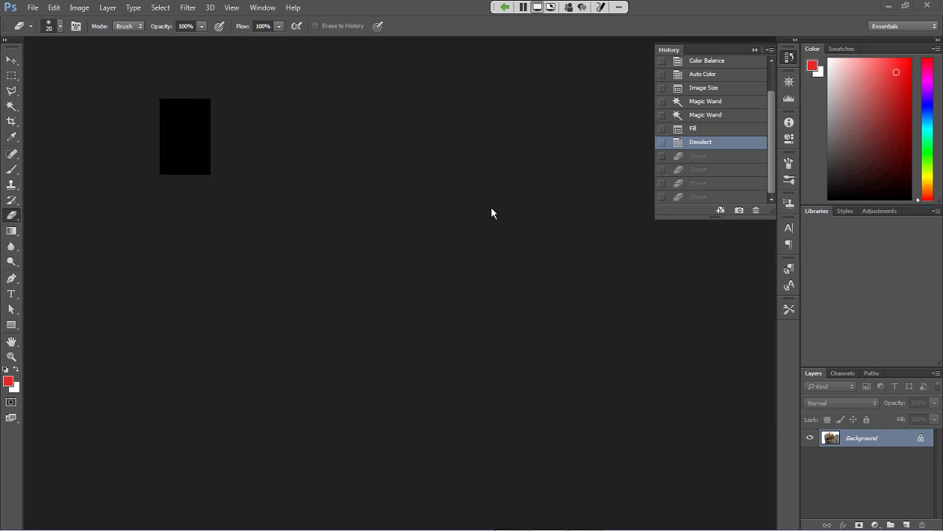
key(alt+Tab)
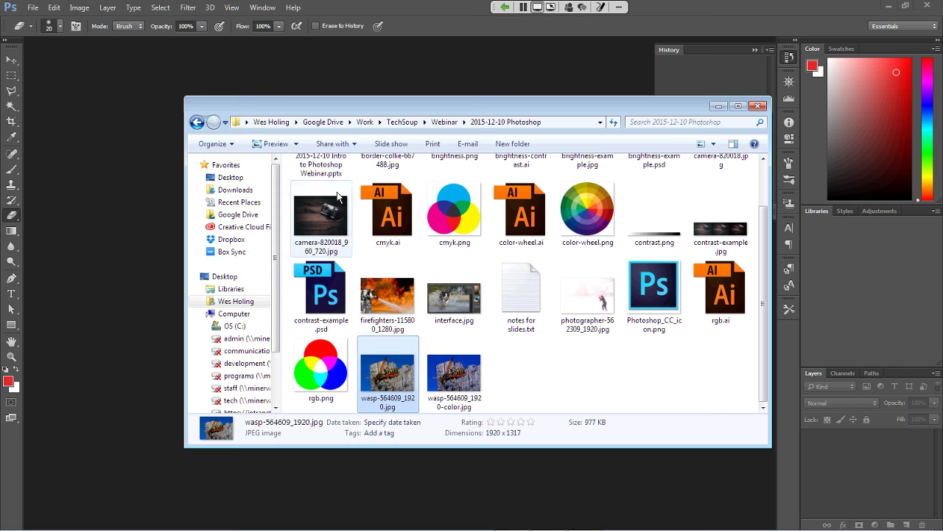
click(323, 209)
scroll(607, 285, up, 1)
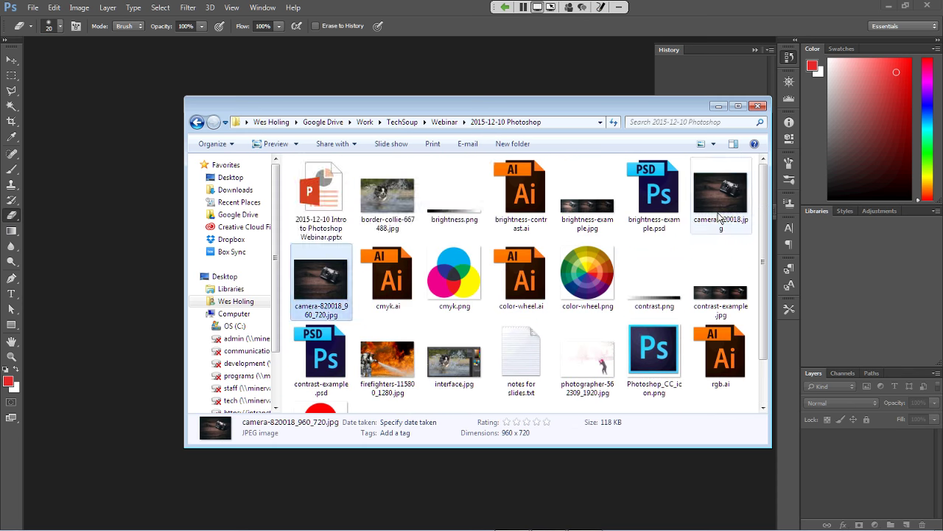
drag(722, 145, 118, 164)
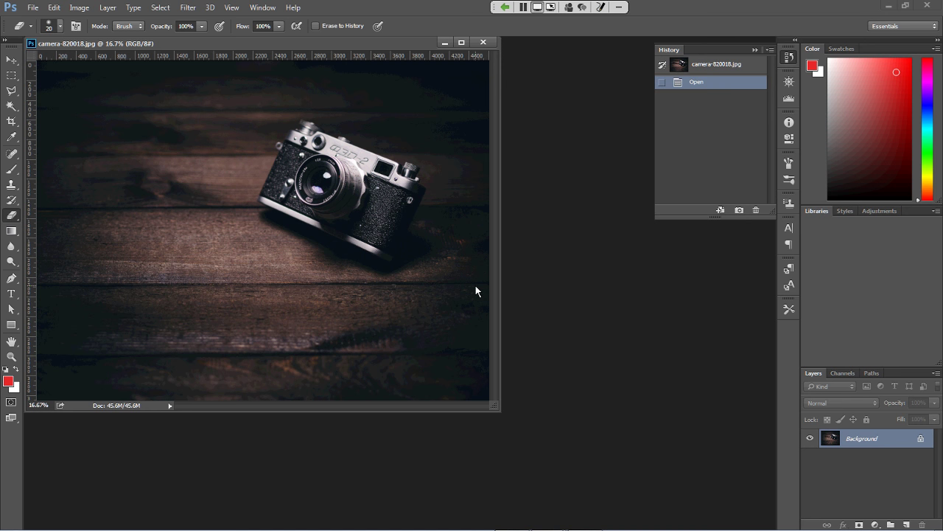
Step: Choose the Type tool and review its available fonts, font styles and sizes without changing them
click(14, 295)
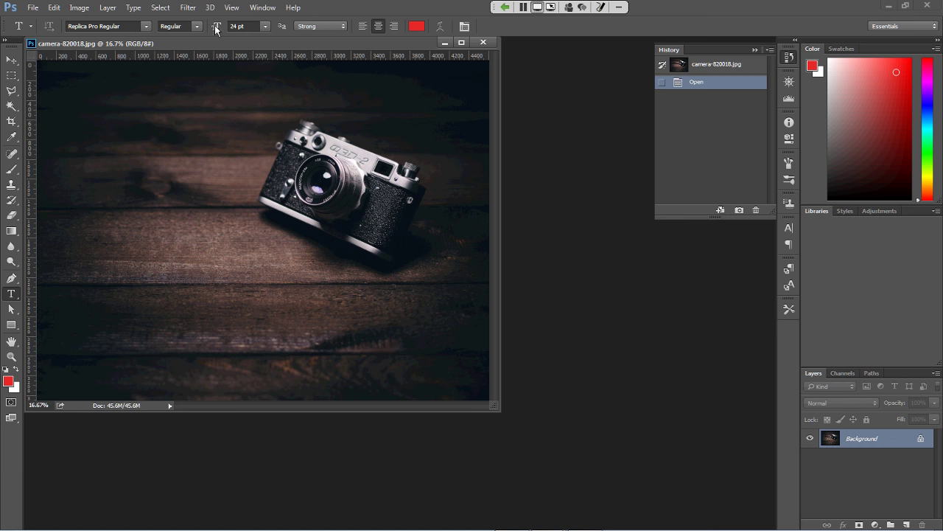
click(146, 27)
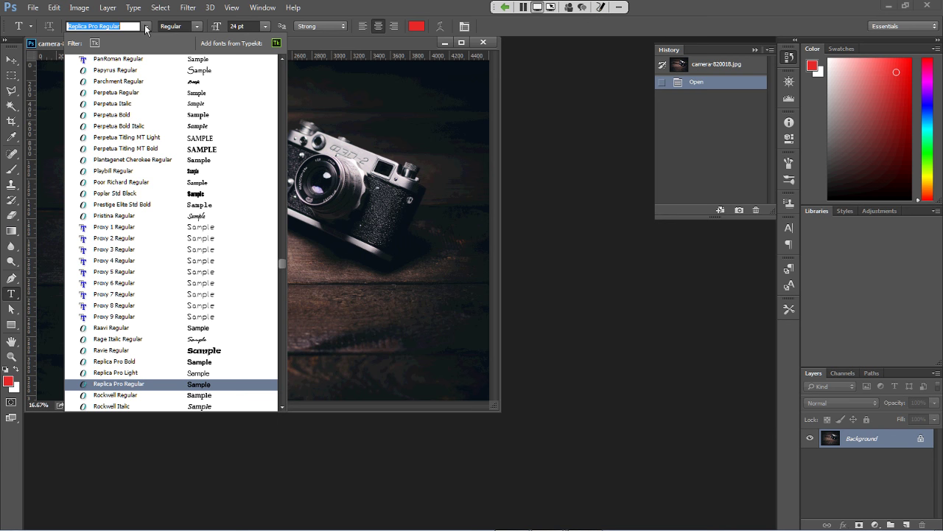
click(146, 28)
click(195, 26)
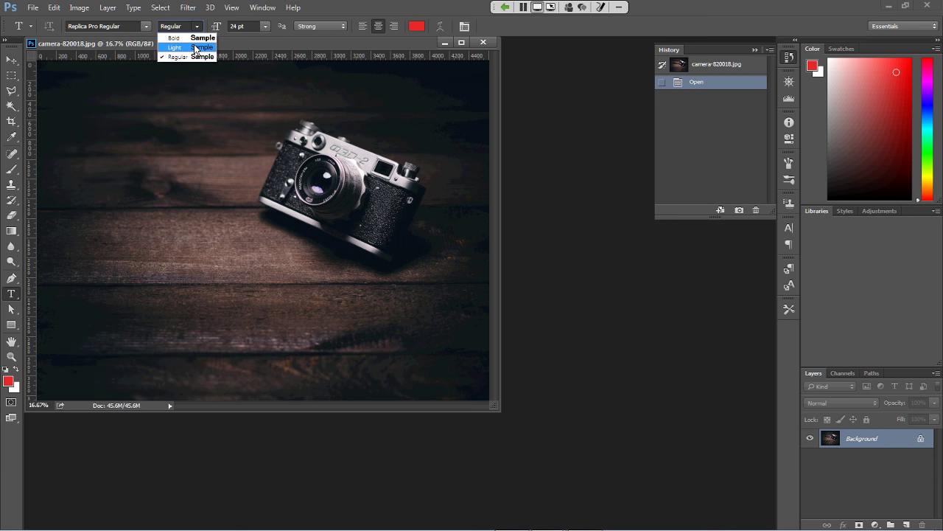
click(247, 38)
click(266, 30)
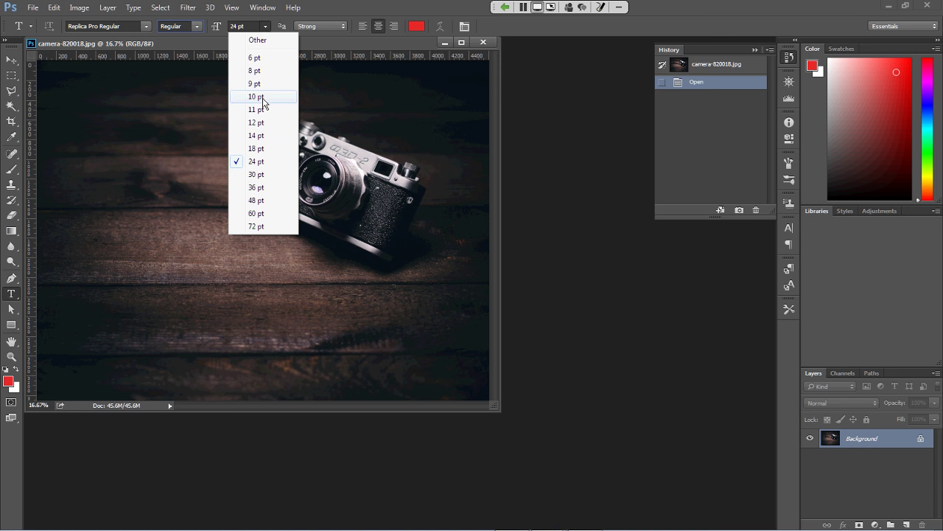
click(324, 5)
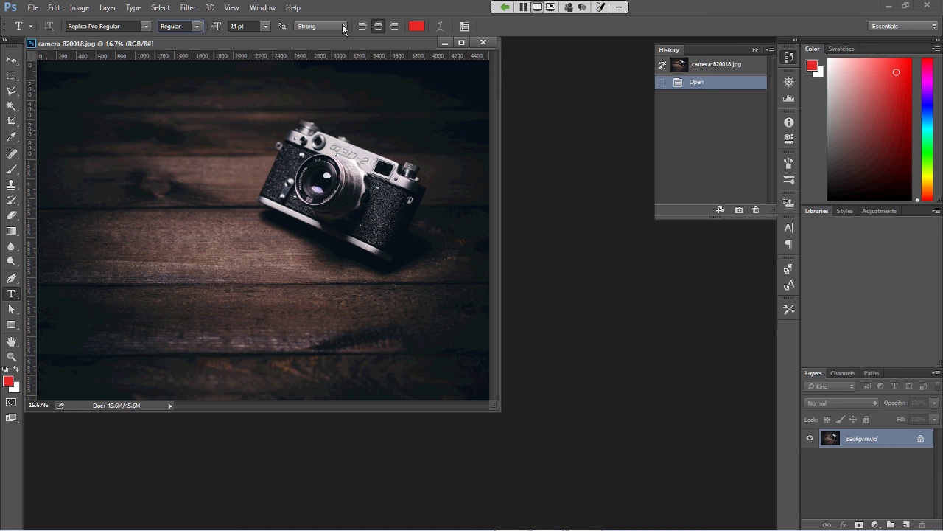
Step: Set the text color to white (#ffffff)
click(417, 28)
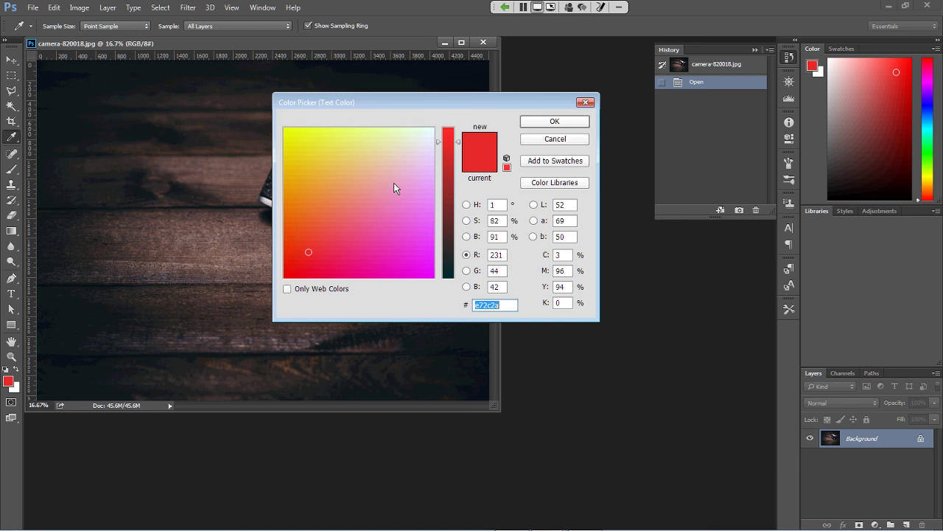
drag(393, 188, 442, 130)
click(446, 131)
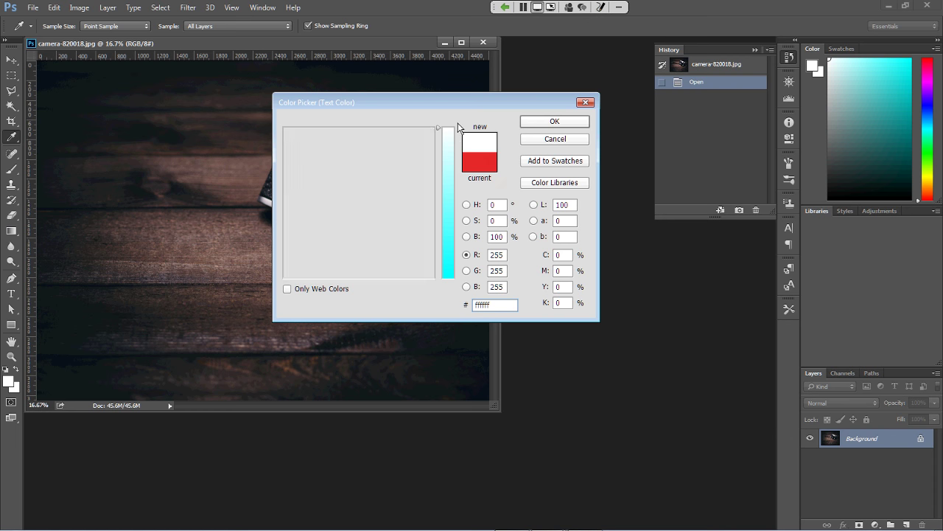
click(554, 122)
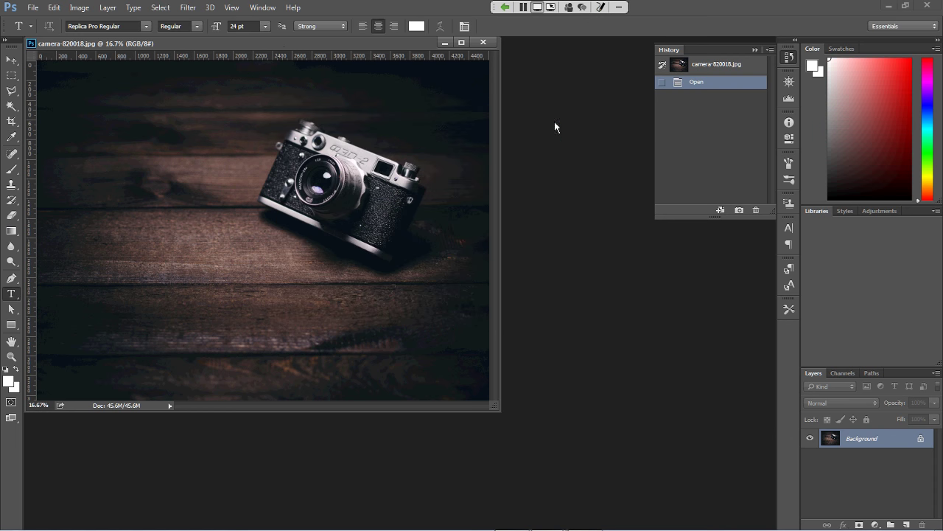
Step: Set the font size to 36 pt and add the text "Camera" on the planks in the photo's lower-left area
click(264, 27)
click(263, 188)
click(71, 301)
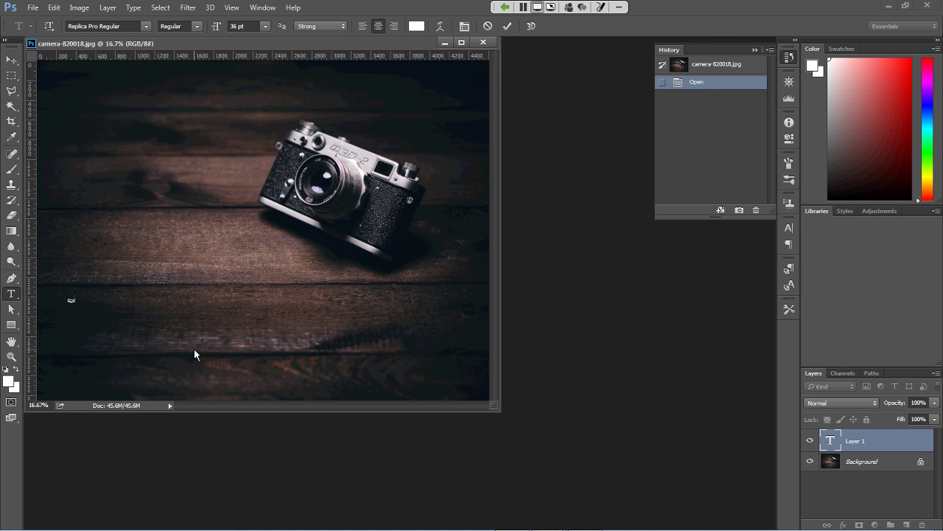
text(era)
key(ctrl+Return)
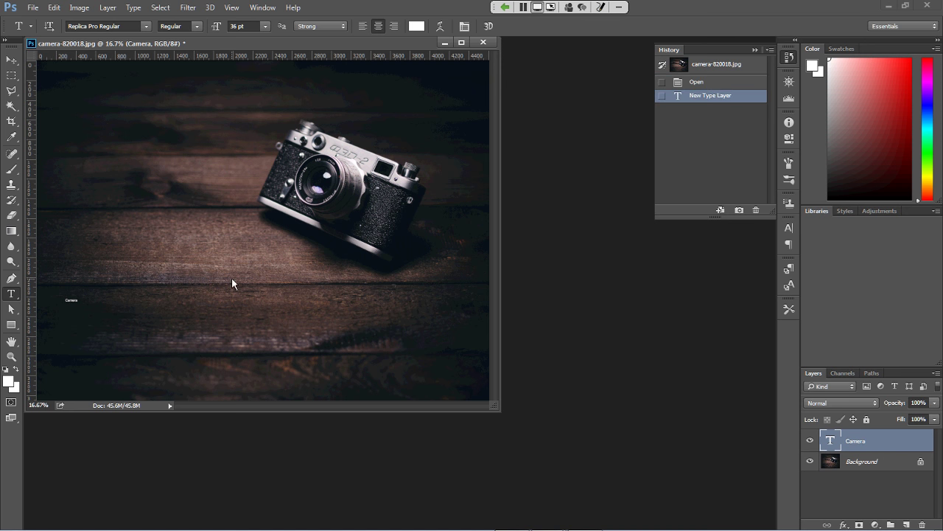
Step: Enlarge the "Camera" text in stages to 72 pt, 200 pt and 300 pt
click(788, 231)
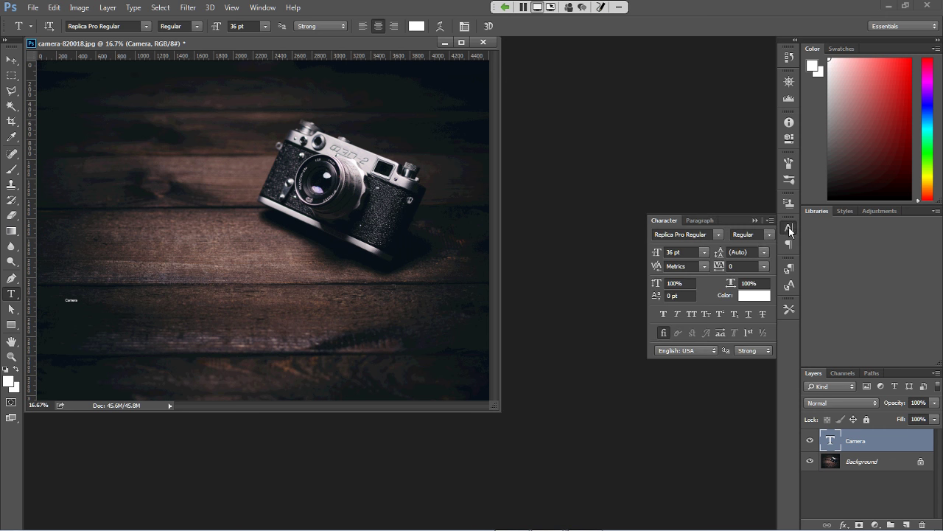
click(706, 252)
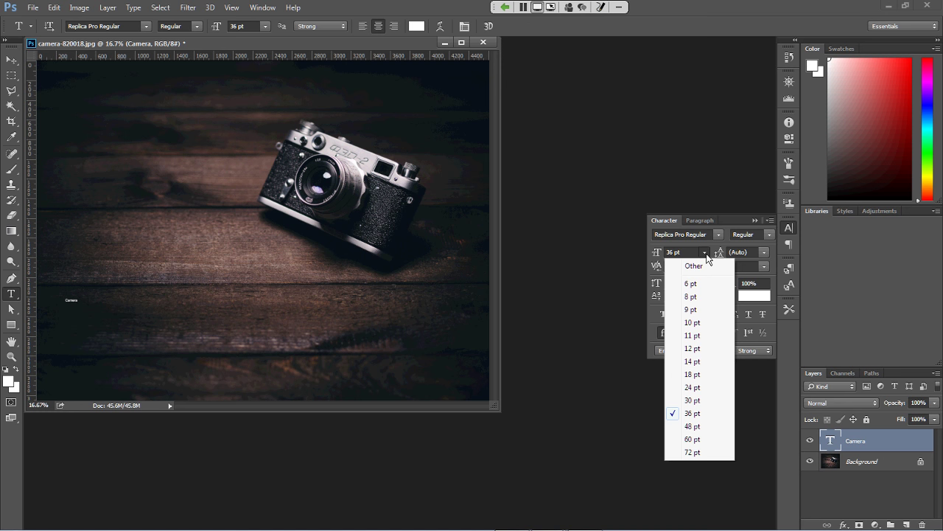
click(693, 452)
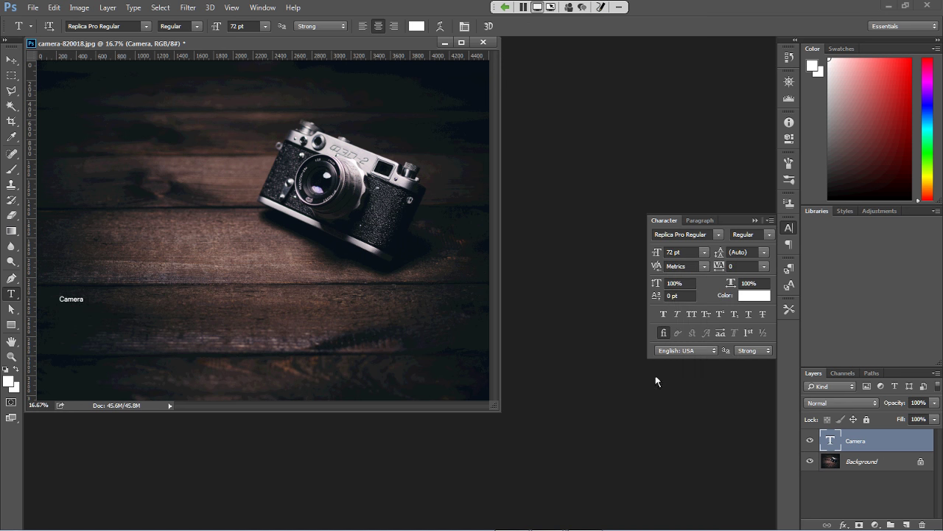
click(704, 252)
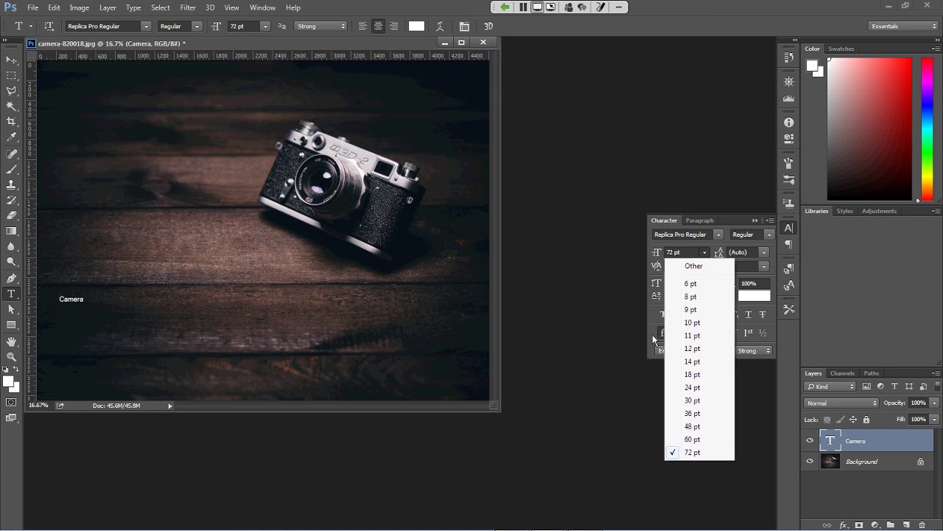
click(689, 252)
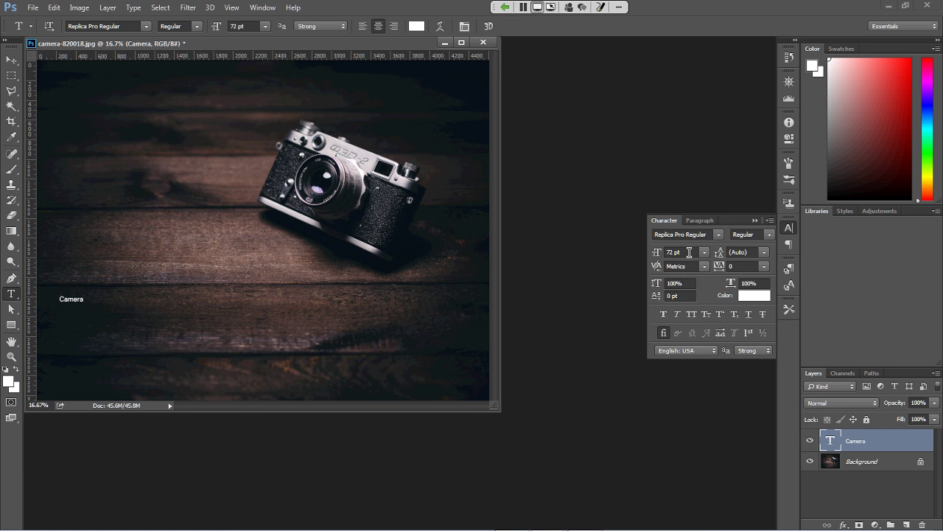
drag(689, 252, 618, 255)
text(200)
key(Return)
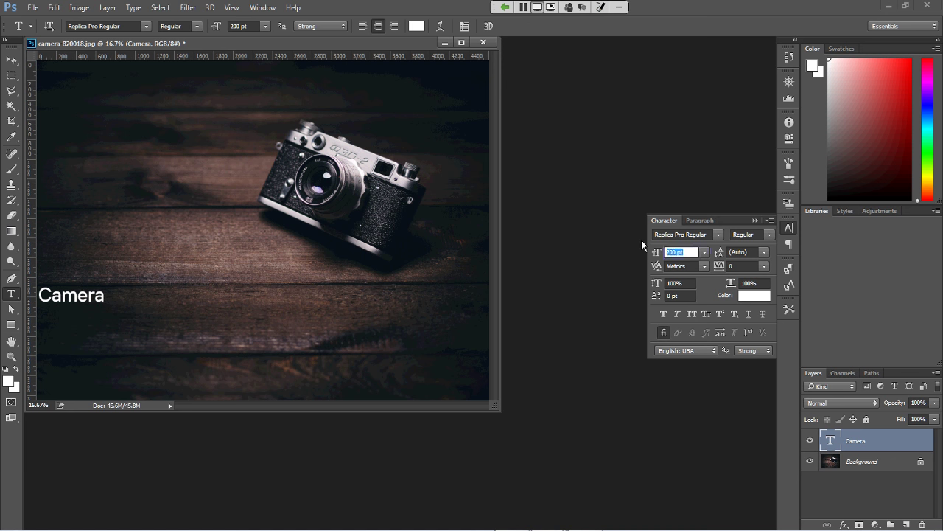
text(300)
key(Return)
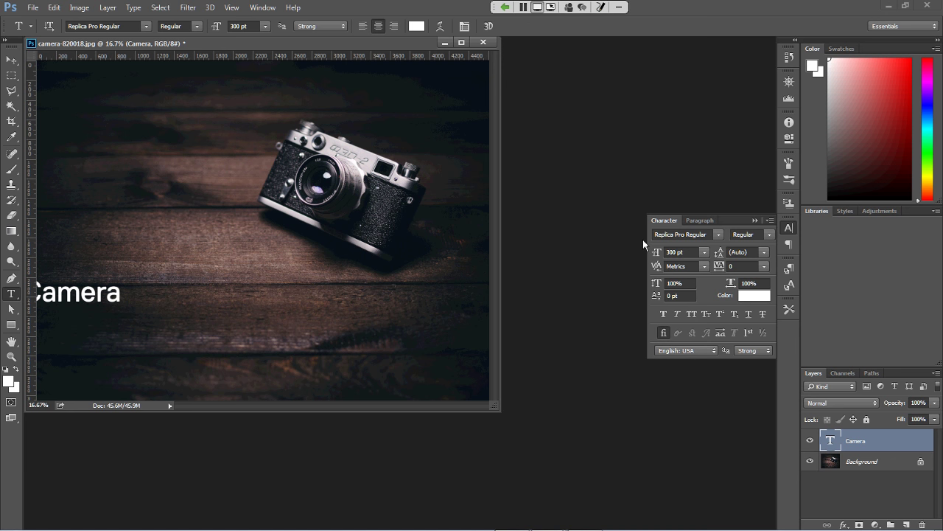
Step: Move the "Camera" text layer to the photo's upper-left corner and from there to the lower-right area below the camera
click(11, 60)
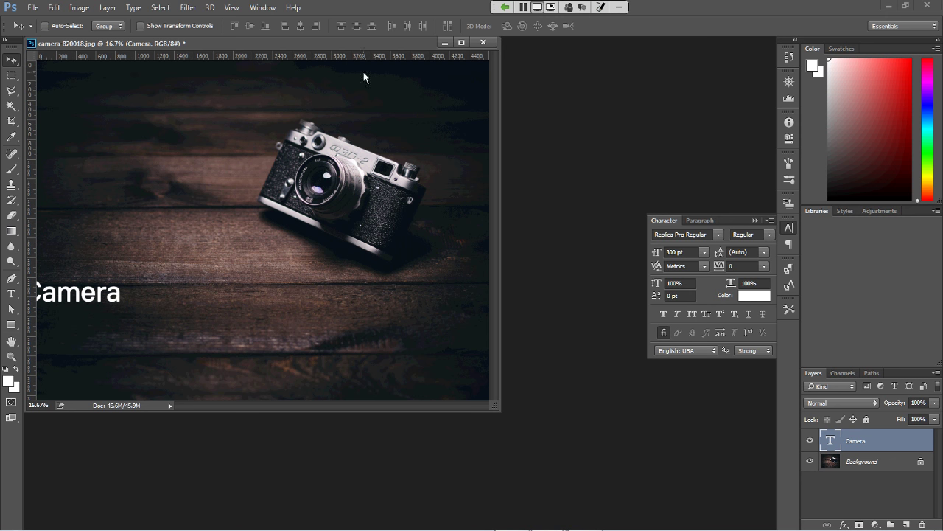
click(248, 9)
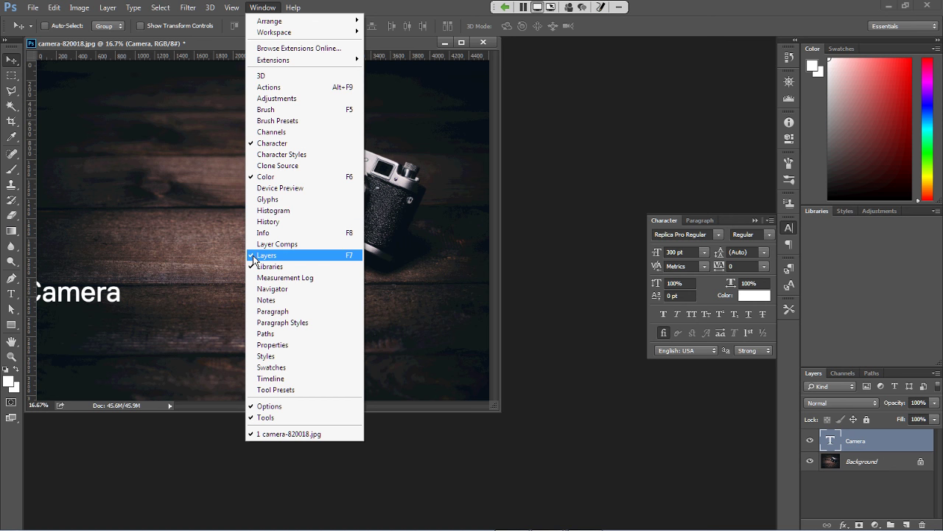
click(881, 438)
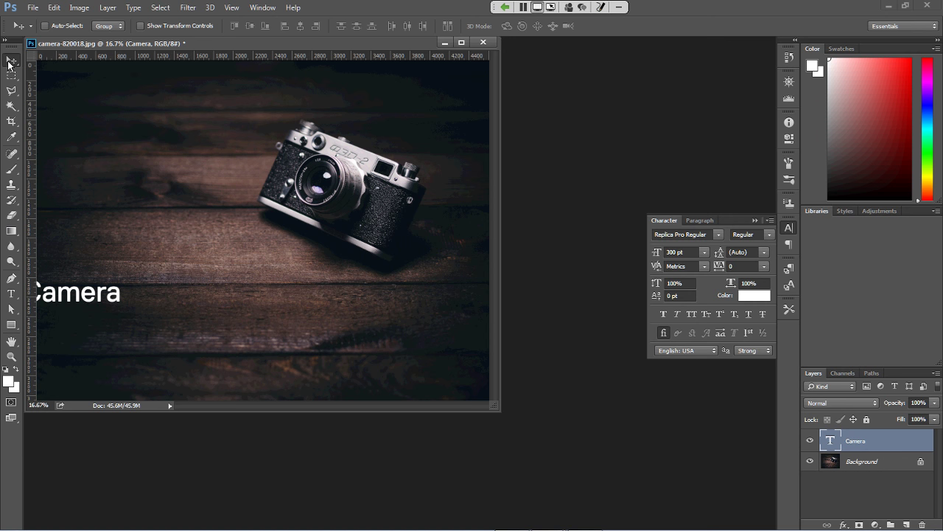
drag(39, 279, 64, 94)
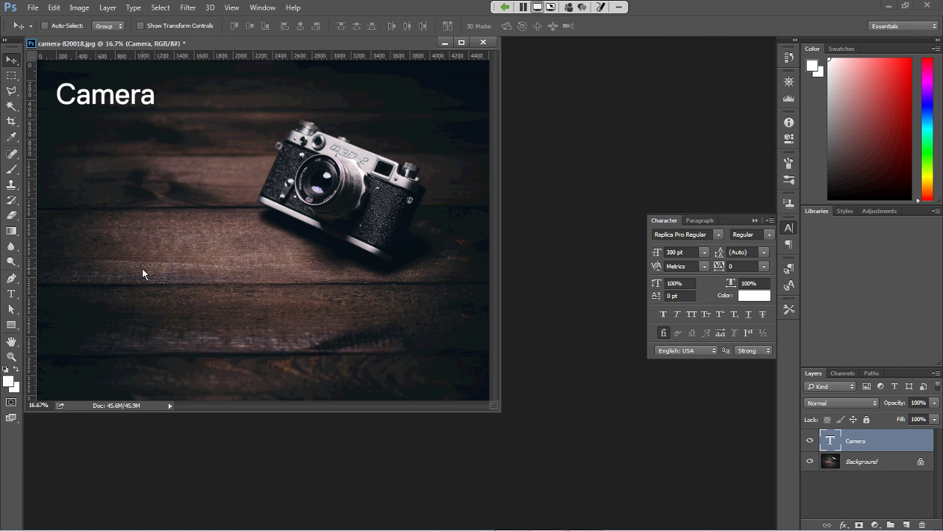
drag(139, 139, 417, 385)
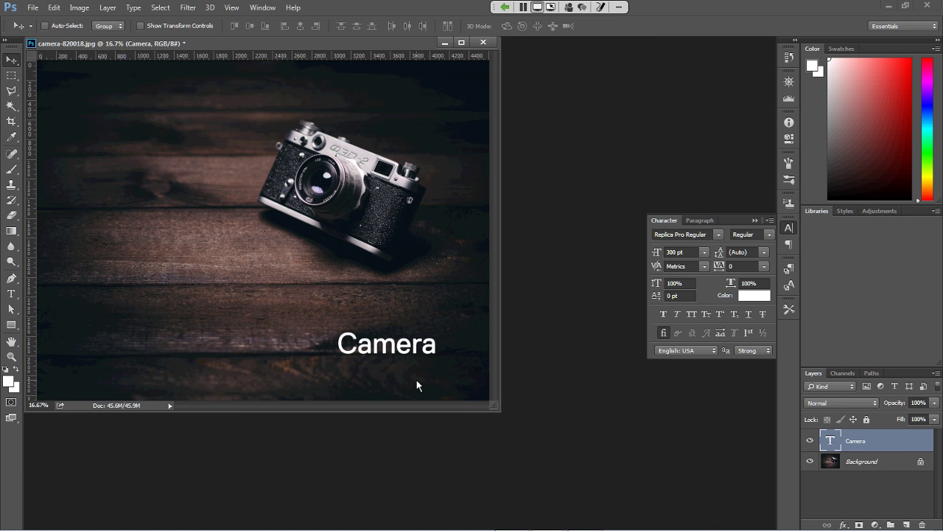